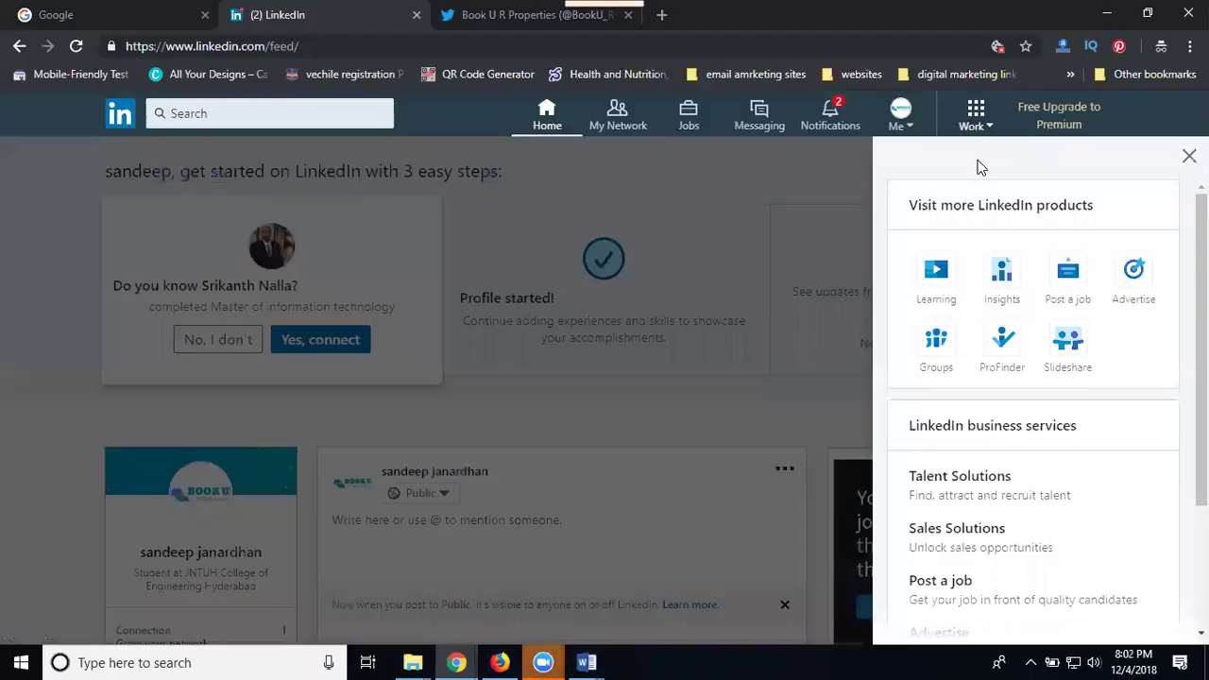
Start creating a new LinkedIn group and upload the "book ur properties logo" image from the "book u r properties" folder as its logo.
click(933, 352)
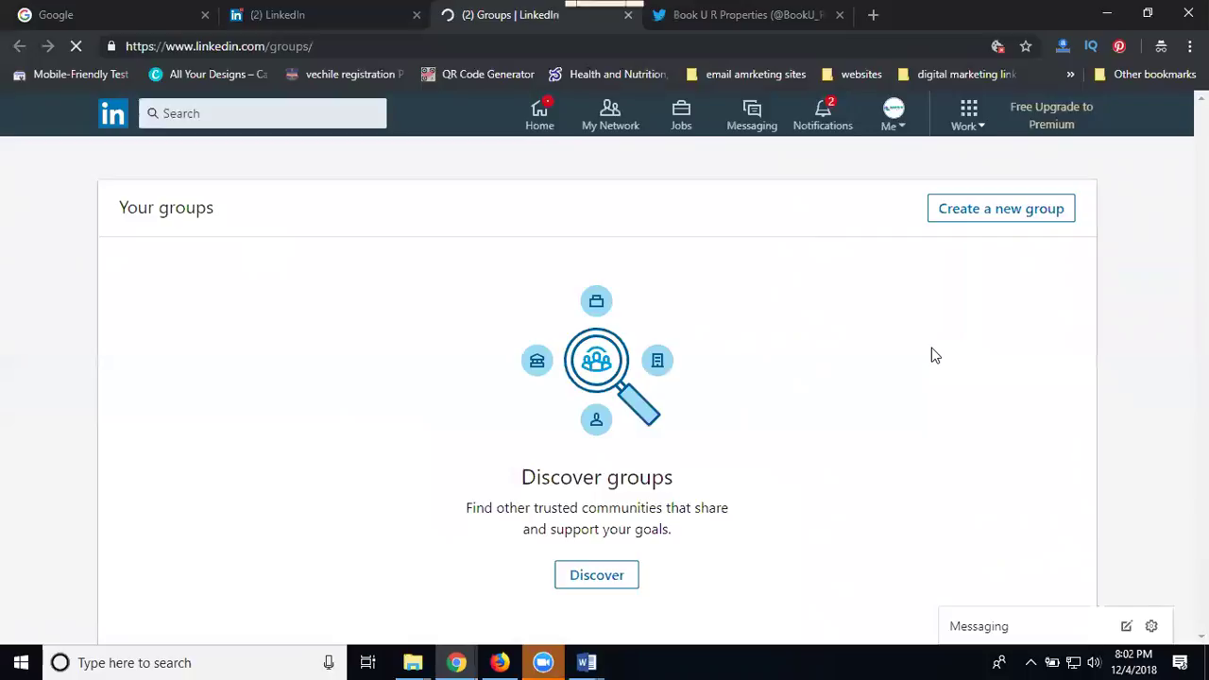
click(996, 219)
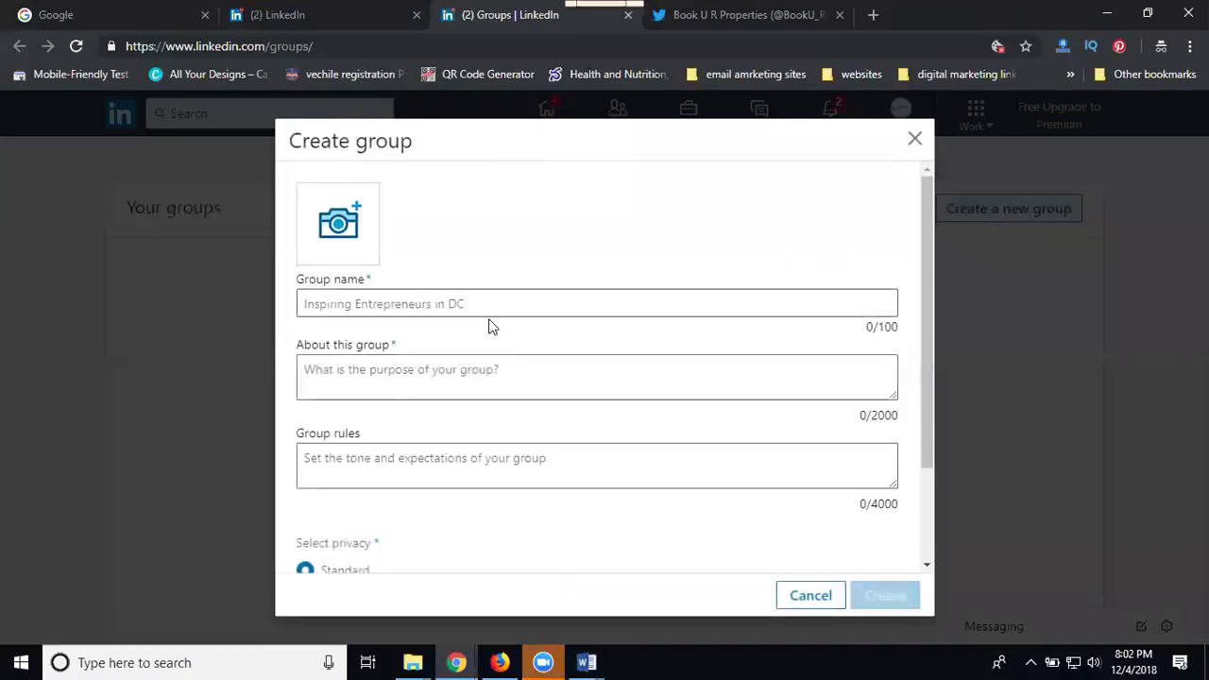
click(354, 226)
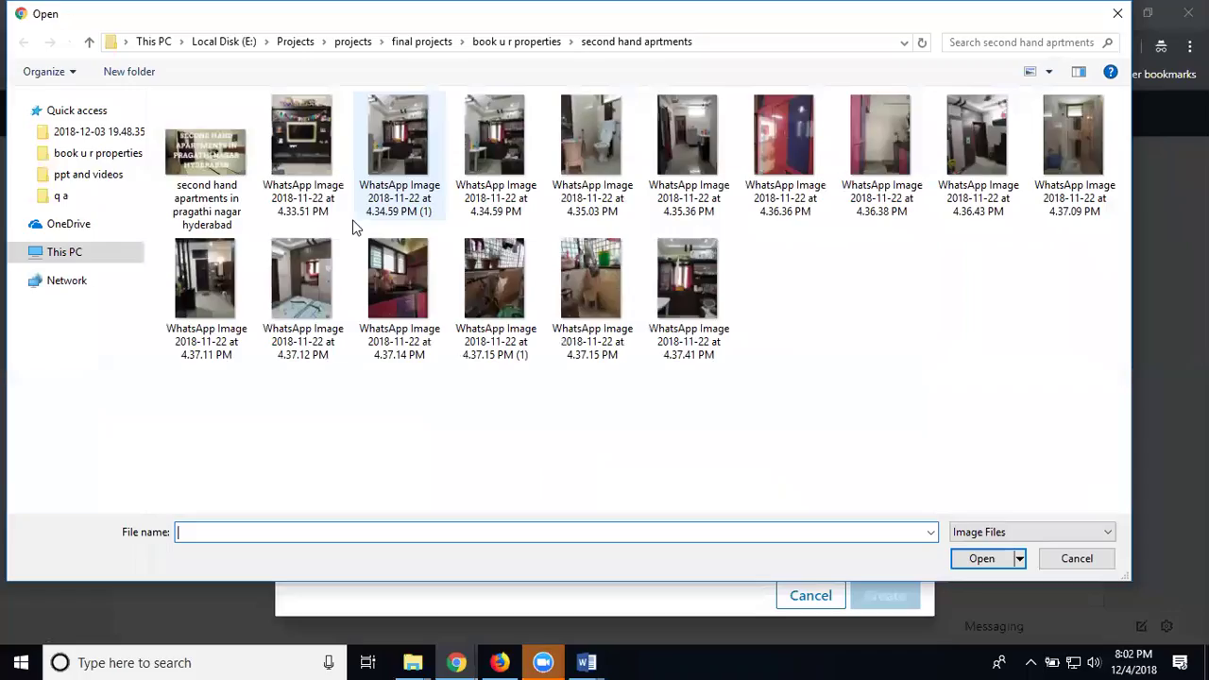
click(506, 42)
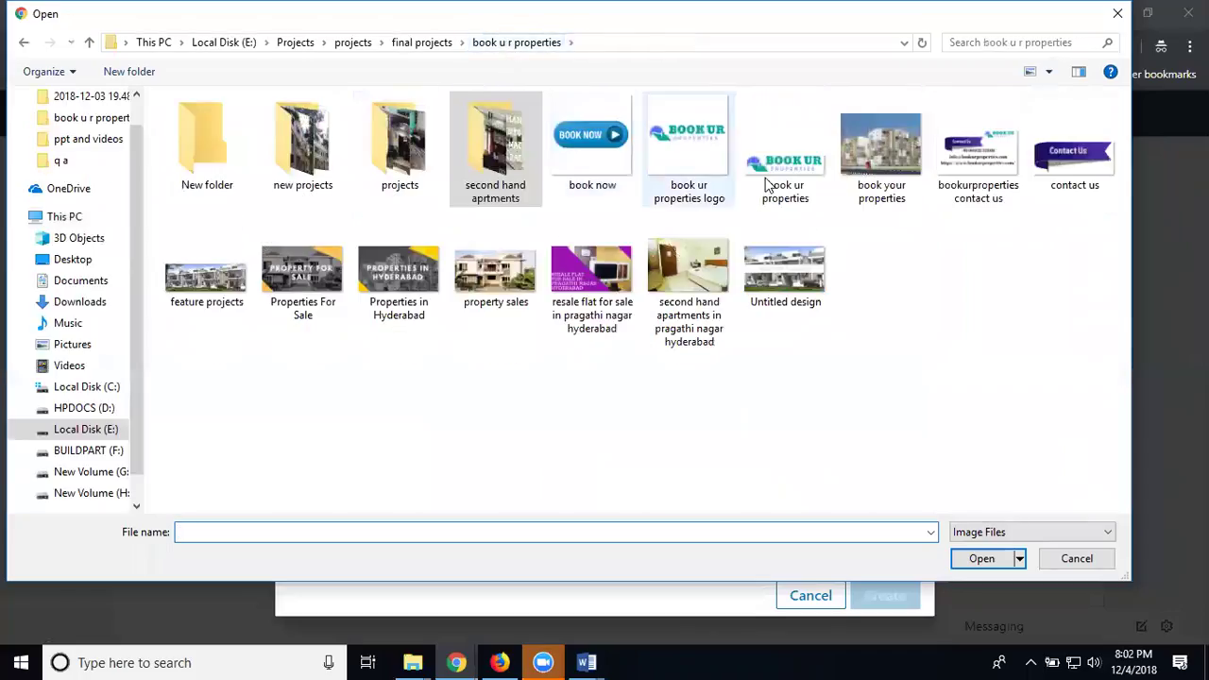
double_click(687, 142)
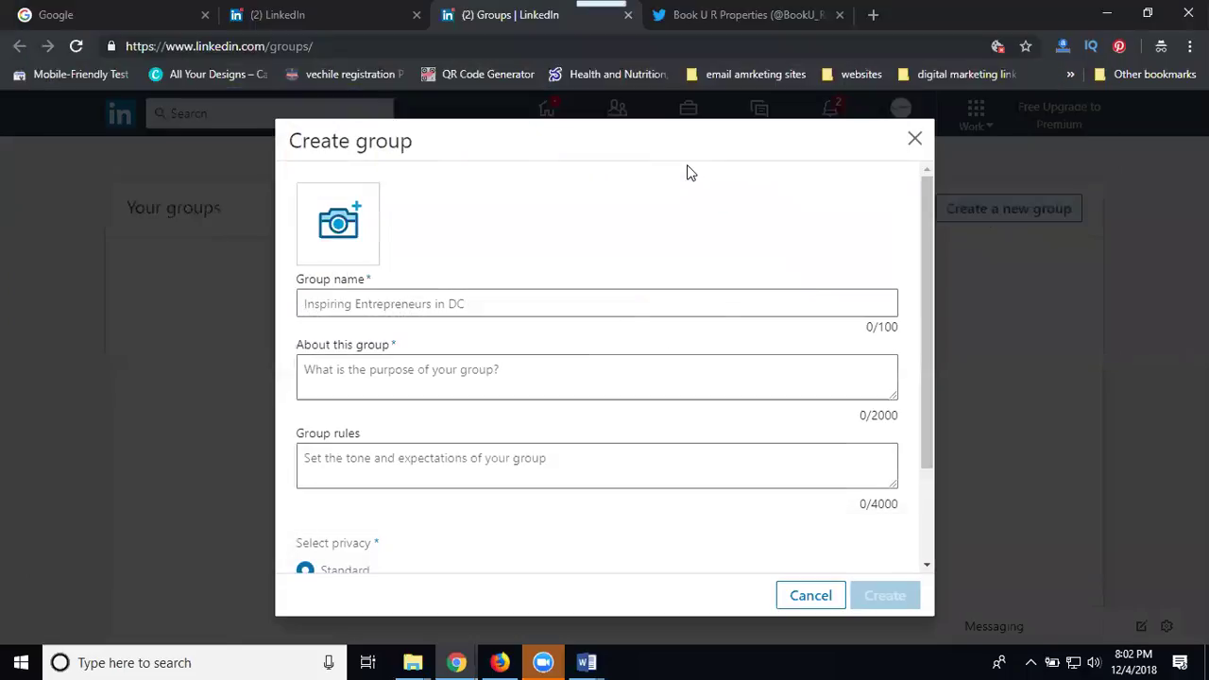
Name the group "Book Your Properties in Hyderabad" and copy the same text into the group's description.
click(391, 307)
text(B)
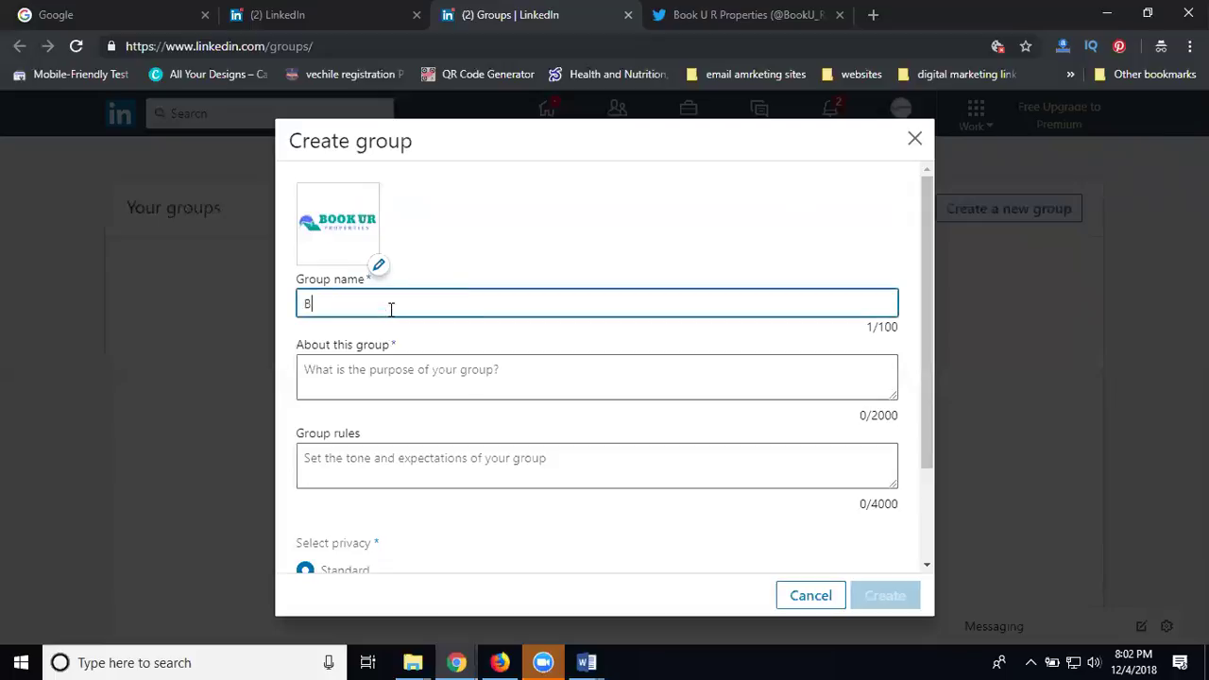
text(ook Your Properties in Hyderabad)
key(ctrl+a)
key(ctrl+c)
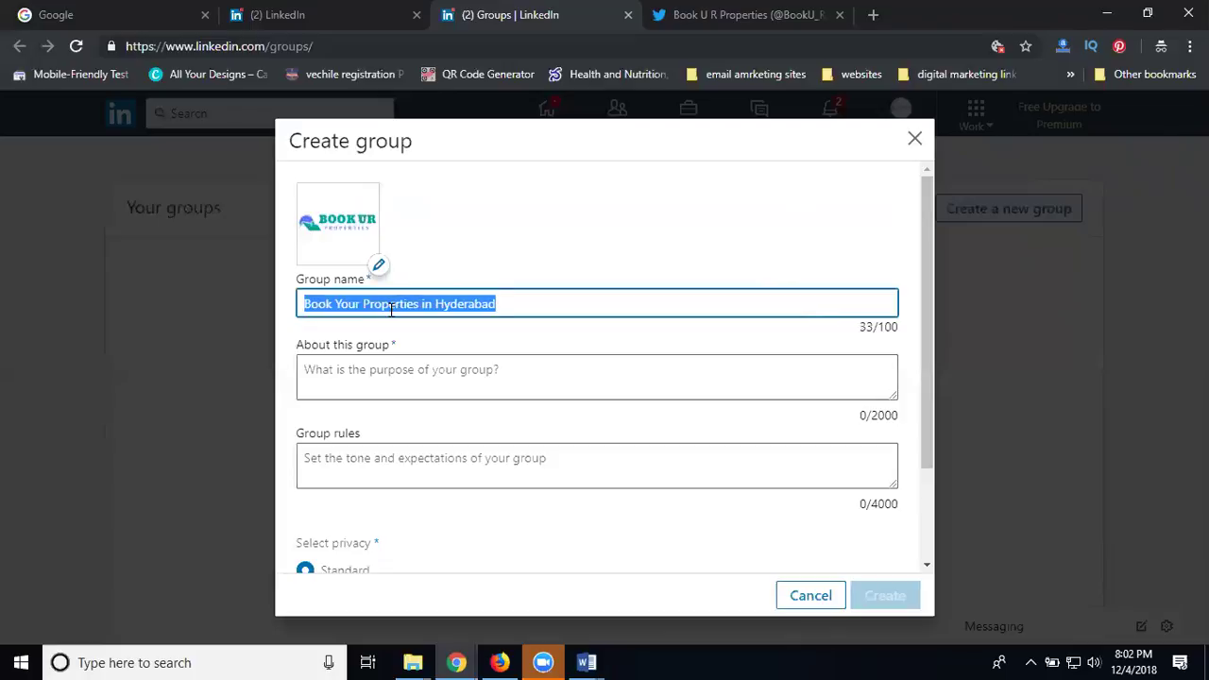
click(380, 362)
key(ctrl+v)
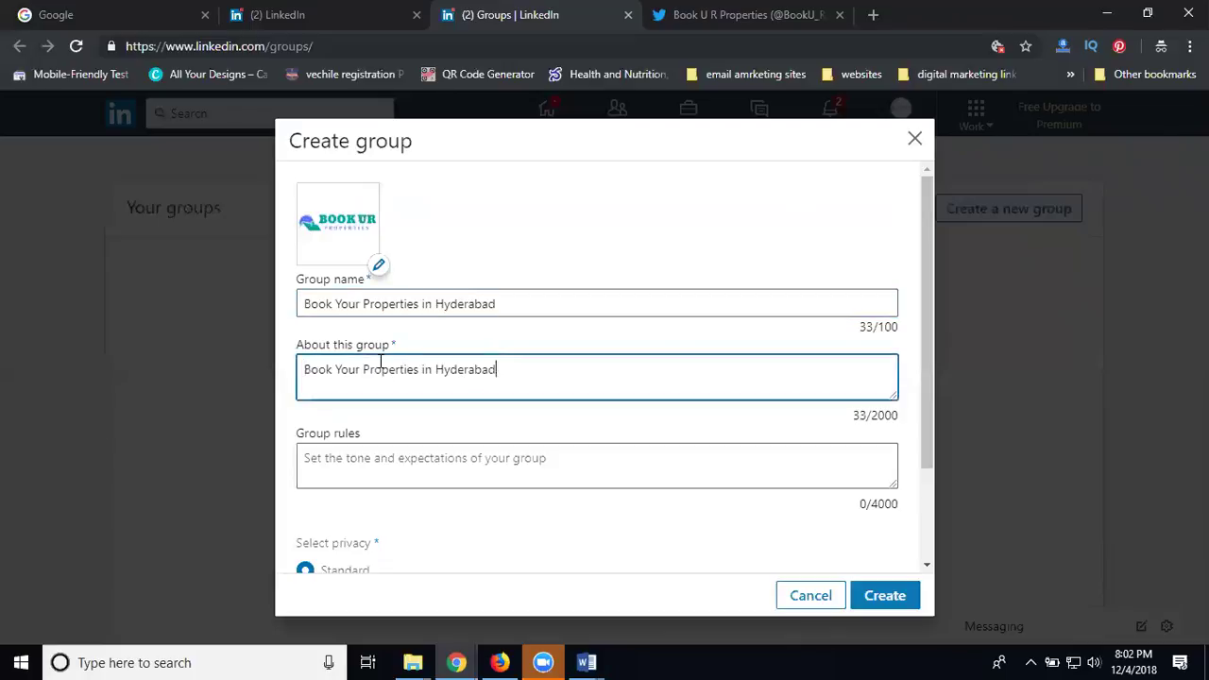
Enter "only properties sale and buyers in hyderabad" as the group rules.
click(410, 464)
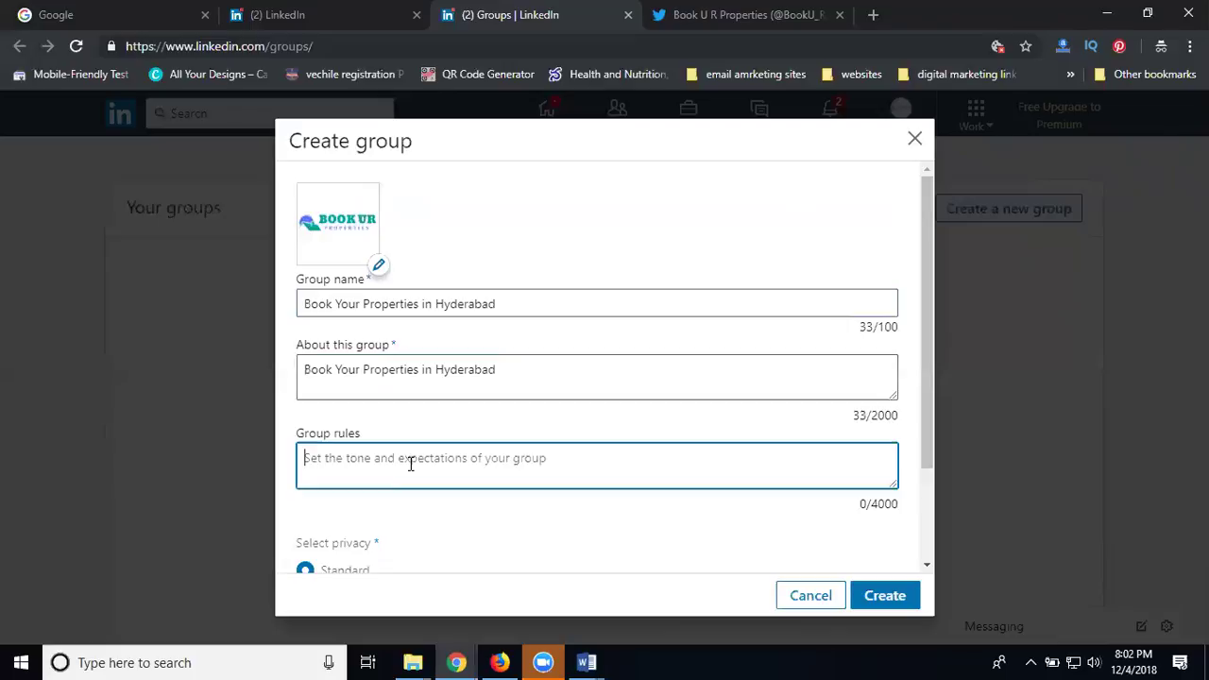
text(only )
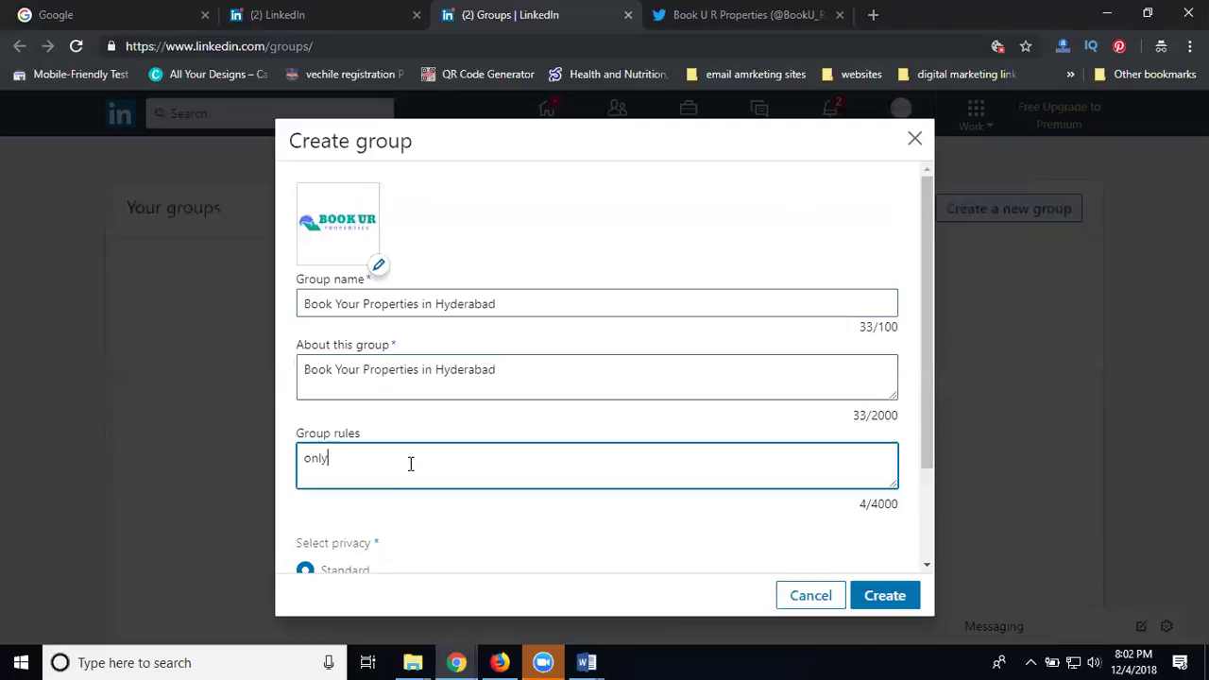
text(properties sale and buyers )
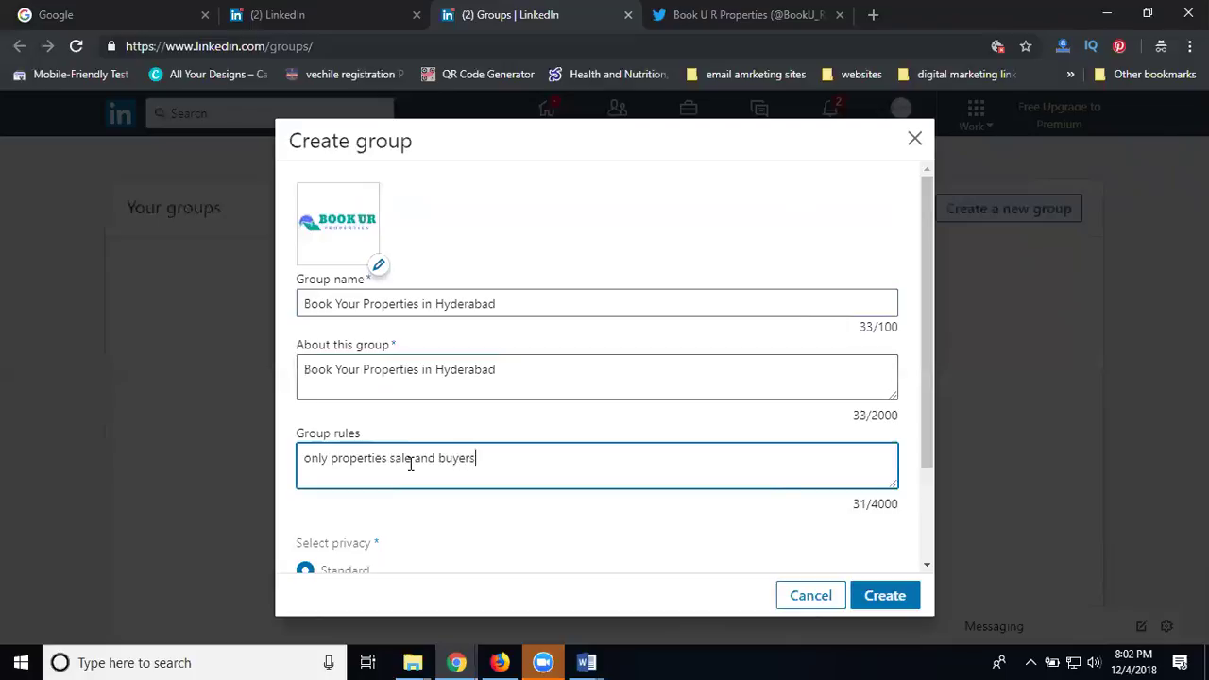
text(in hyderabad)
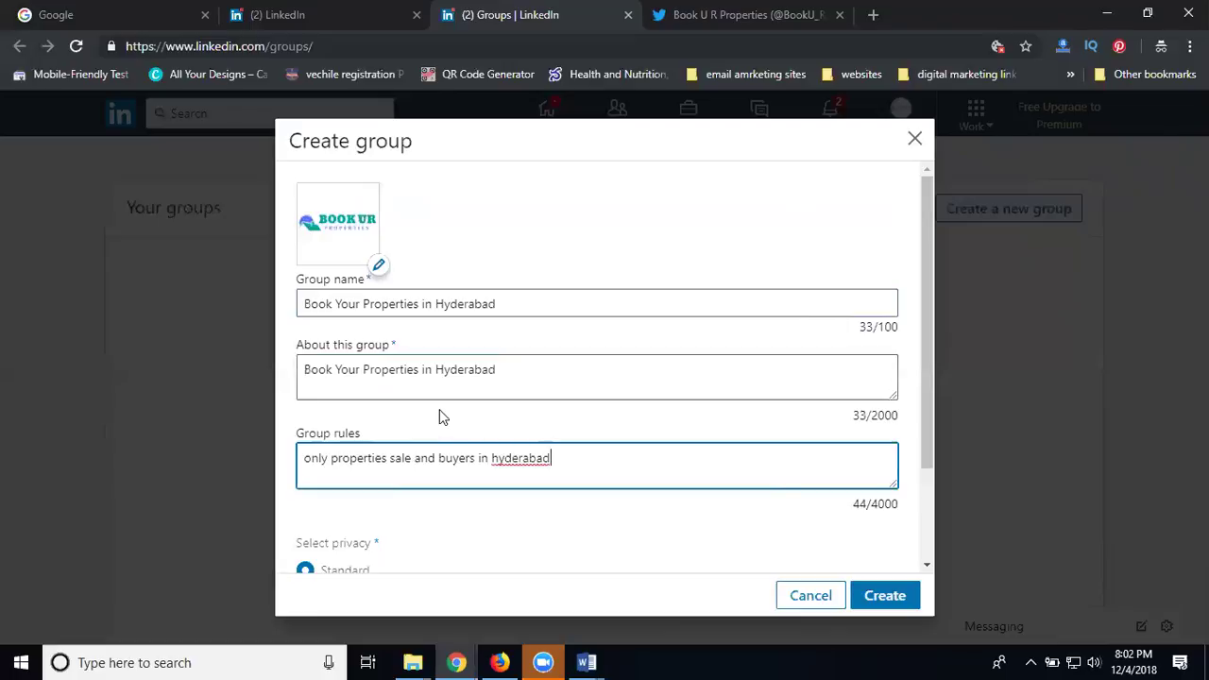
Review the group details and privacy options, then create the group with Standard privacy.
scroll(429, 411, down, 1)
scroll(429, 410, down, 2)
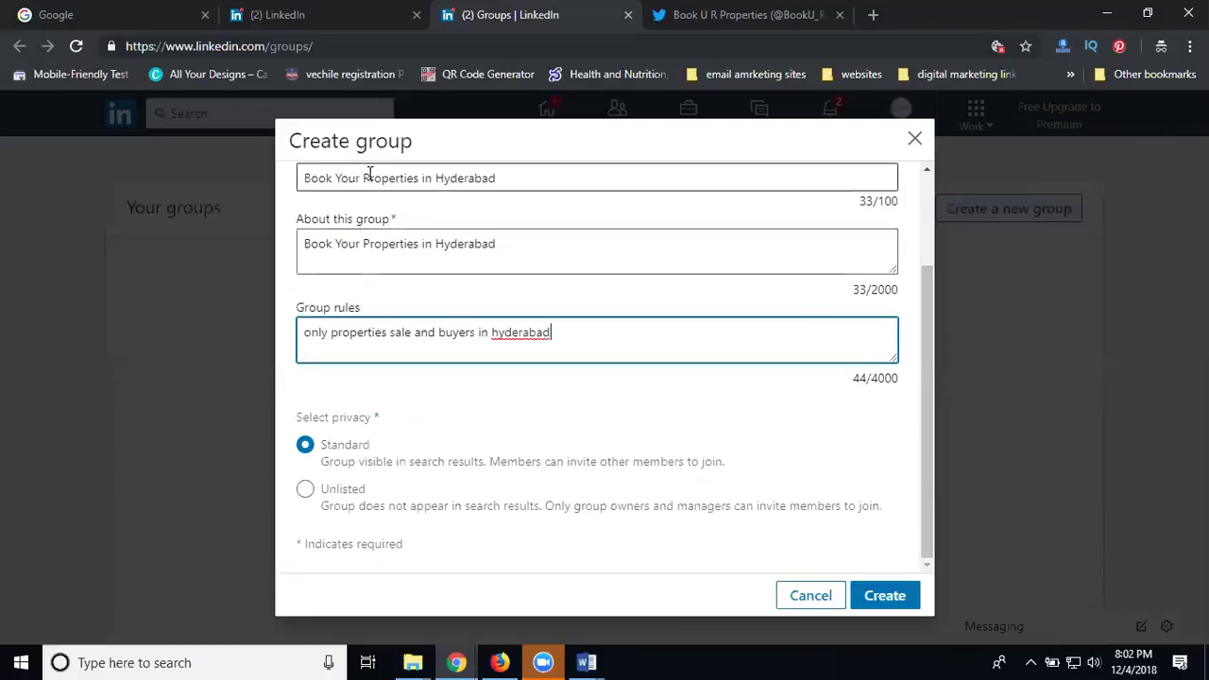
scroll(368, 173, up, 2)
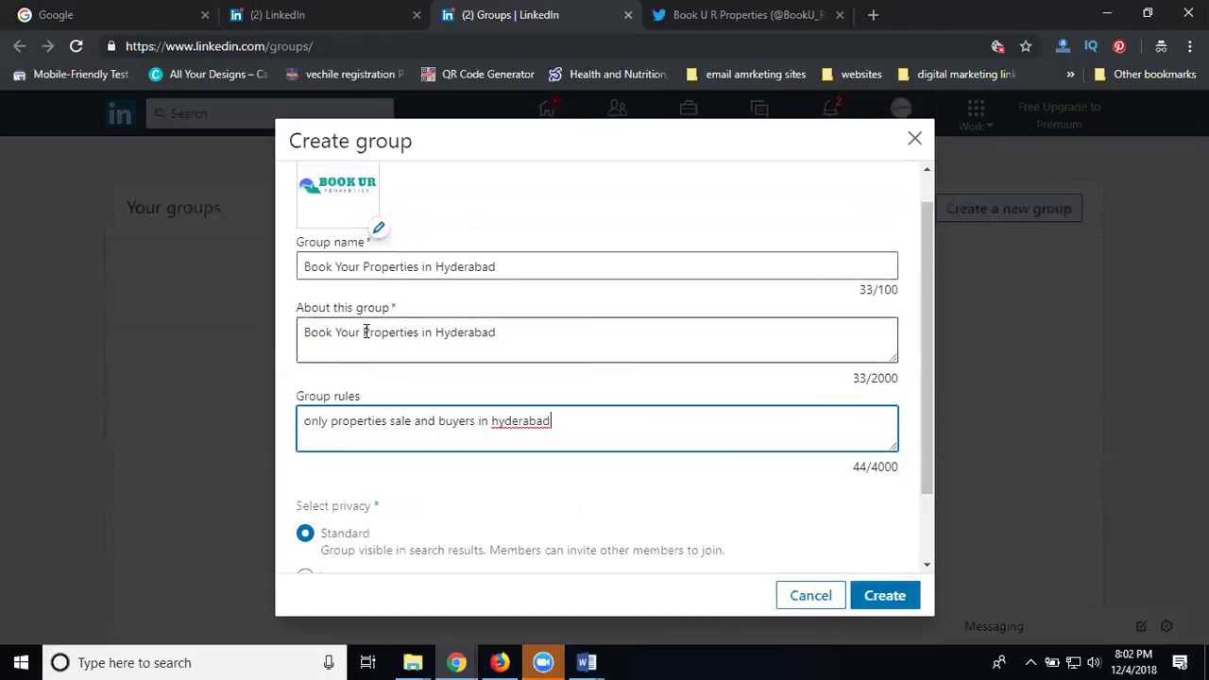
scroll(367, 333, down, 2)
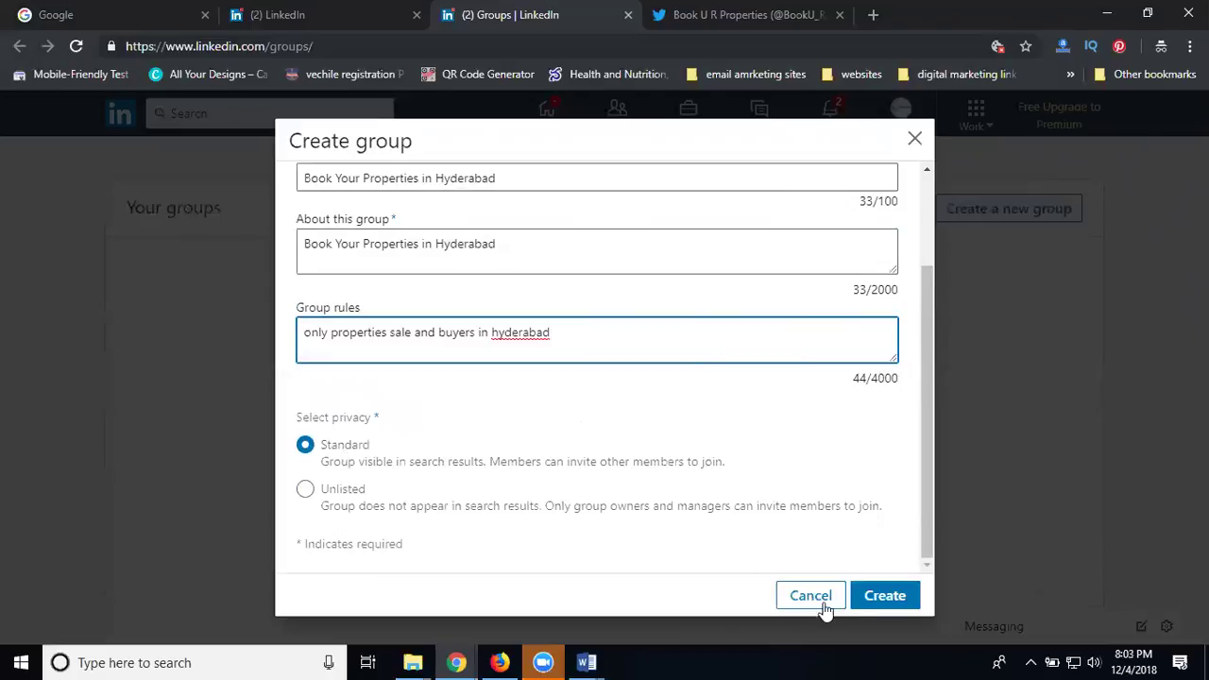
click(861, 591)
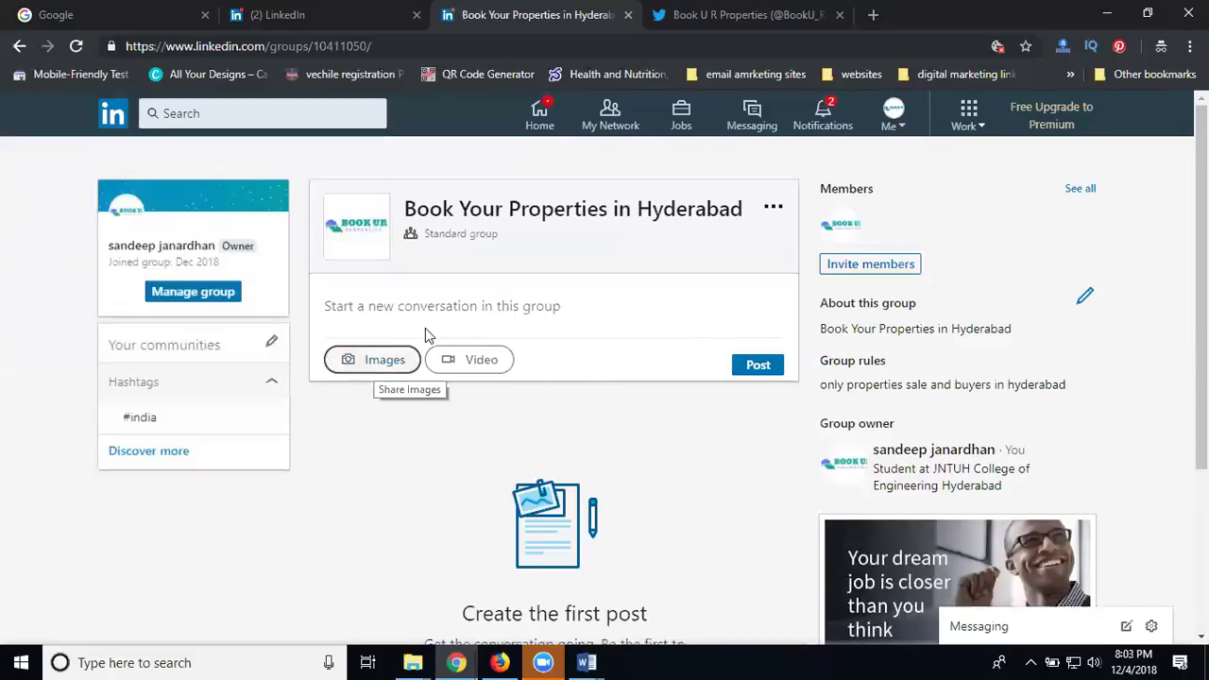
Begin adding images to a new group post and copy the file name text "Properties For Sale" from the image list.
click(530, 311)
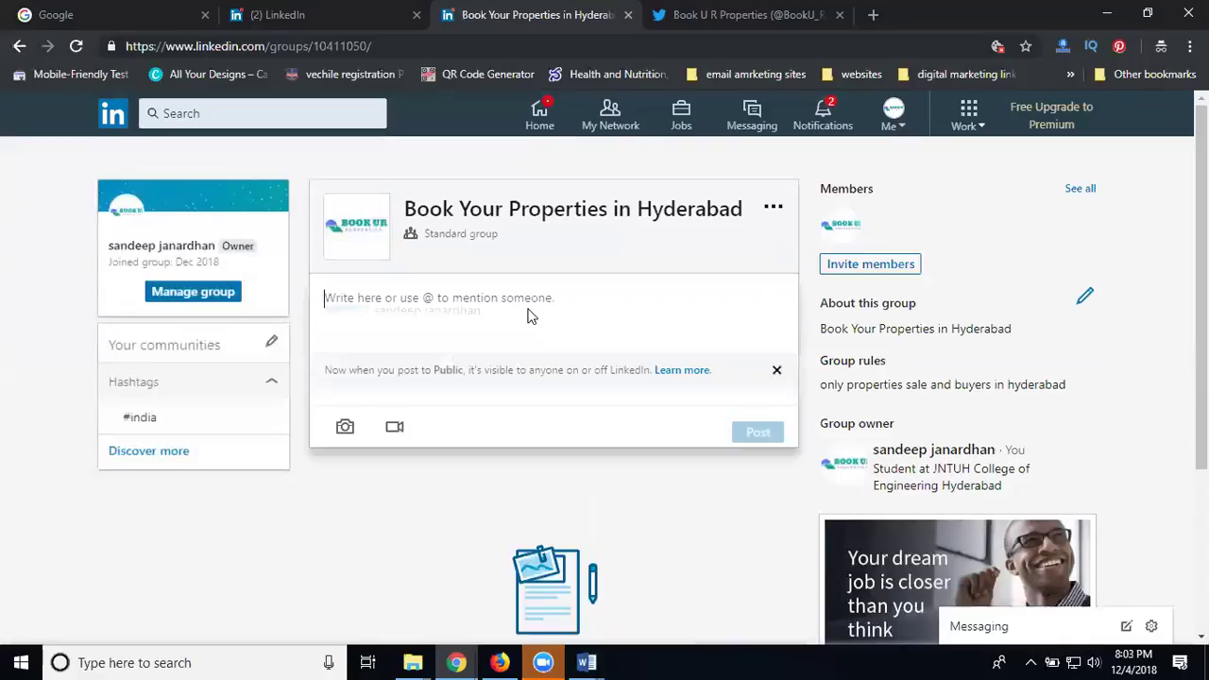
scroll(394, 370, down, 2)
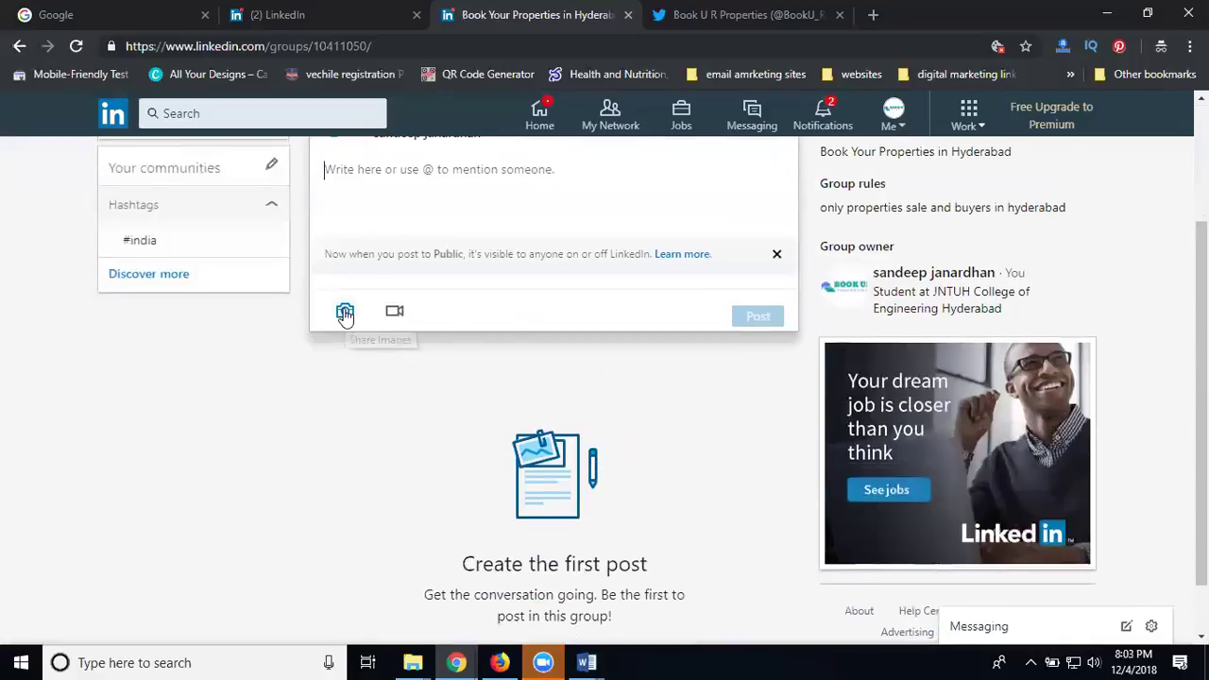
click(345, 311)
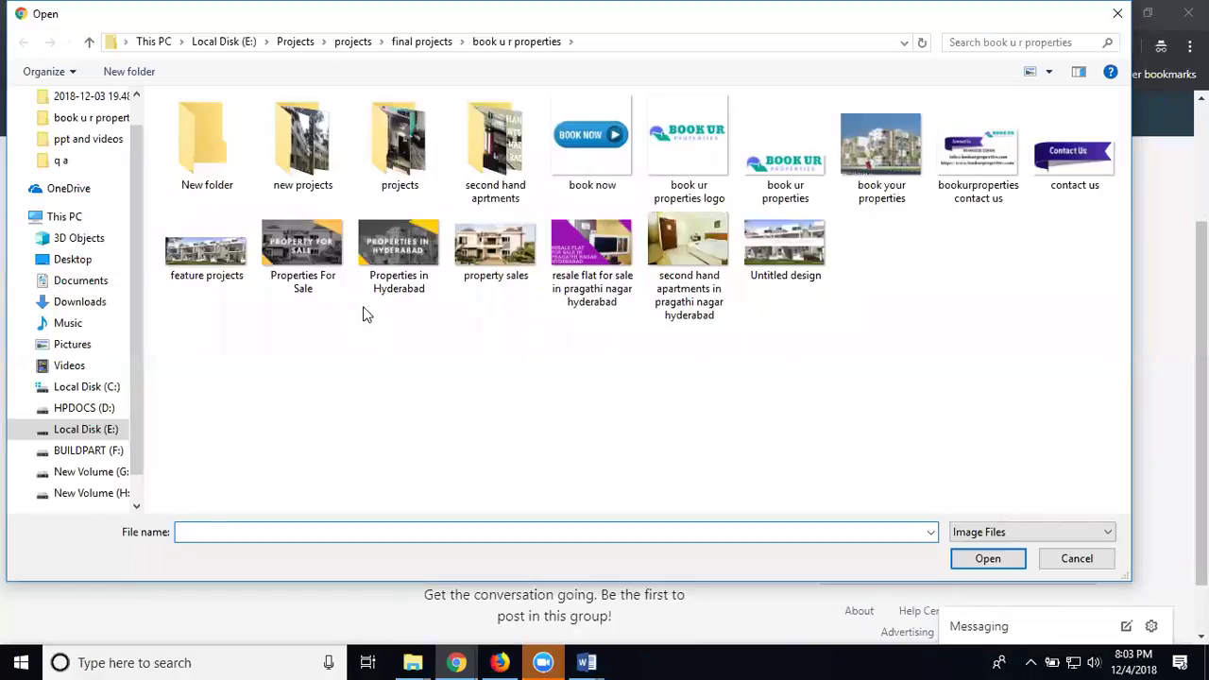
click(395, 286)
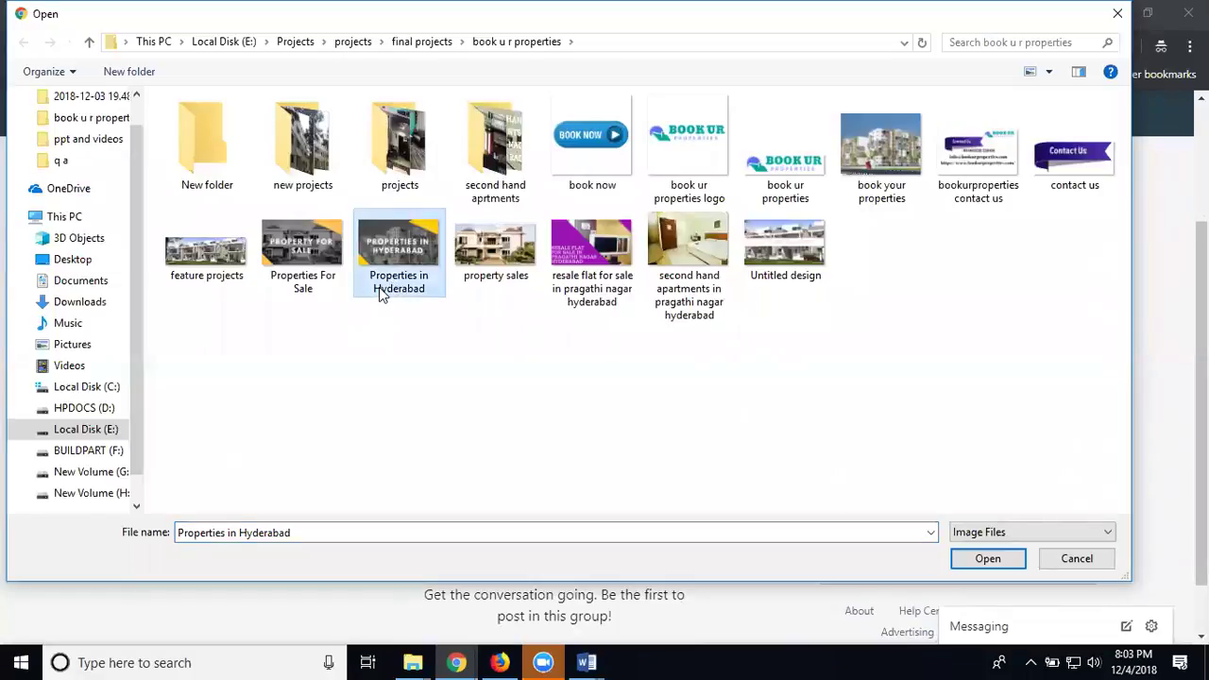
click(305, 287)
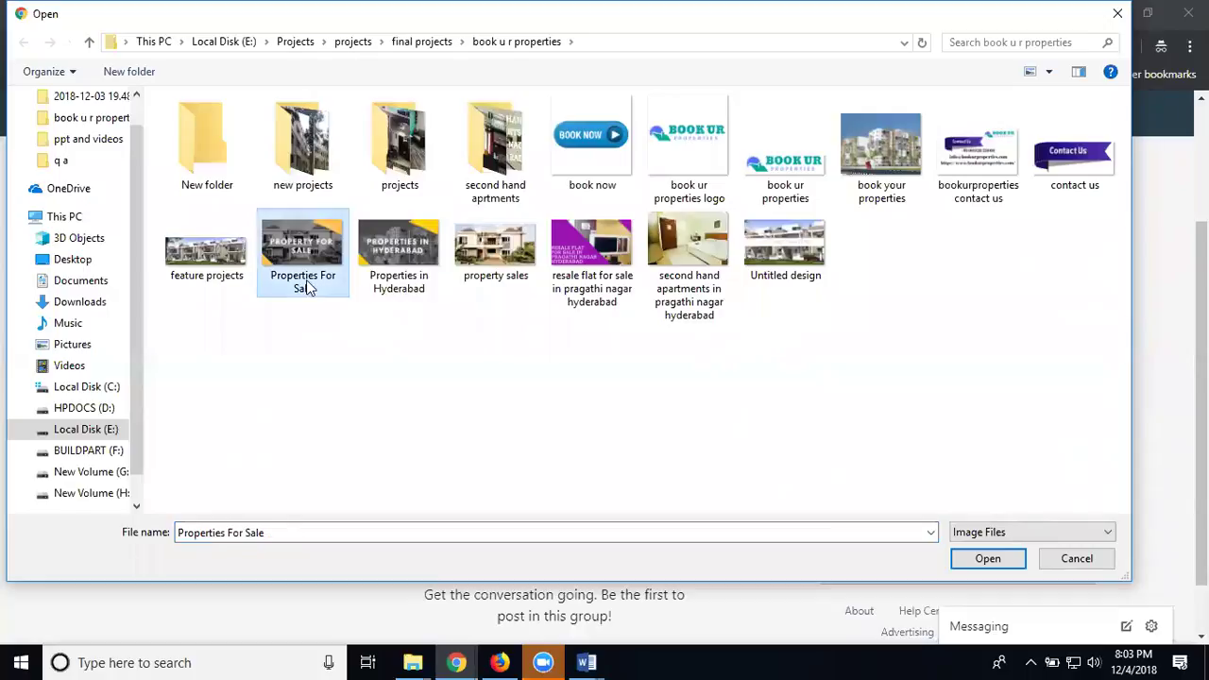
click(305, 287)
right_click(305, 283)
click(338, 336)
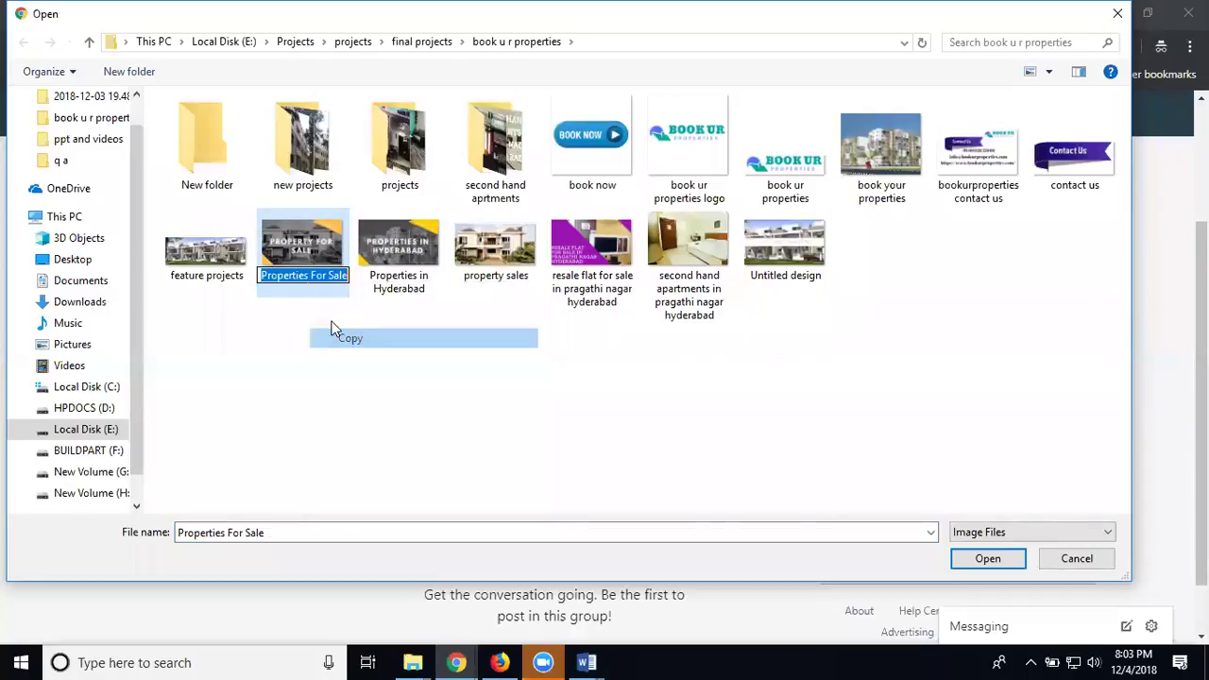
Attach the images "feature projects", "book your properties", "second hand apartments in pragathi nagar hyderabad" and "property sales" to the post.
click(216, 272)
ctrl+click(867, 187)
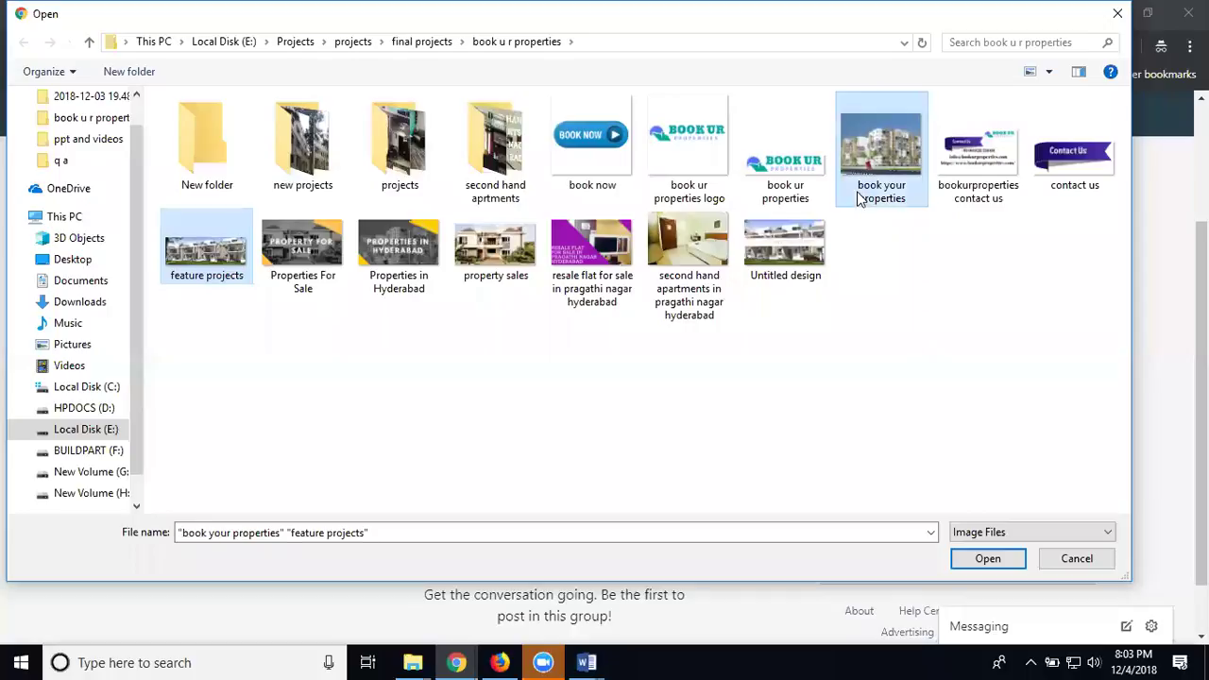
ctrl+click(700, 257)
ctrl+click(476, 251)
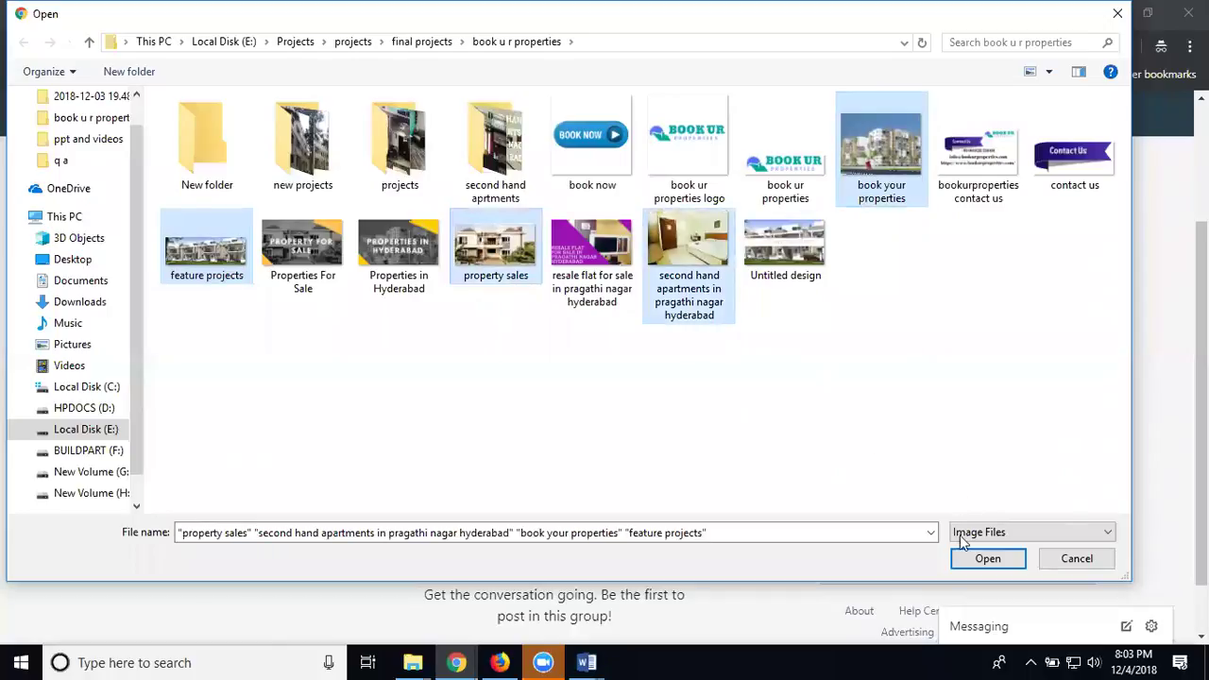
click(982, 559)
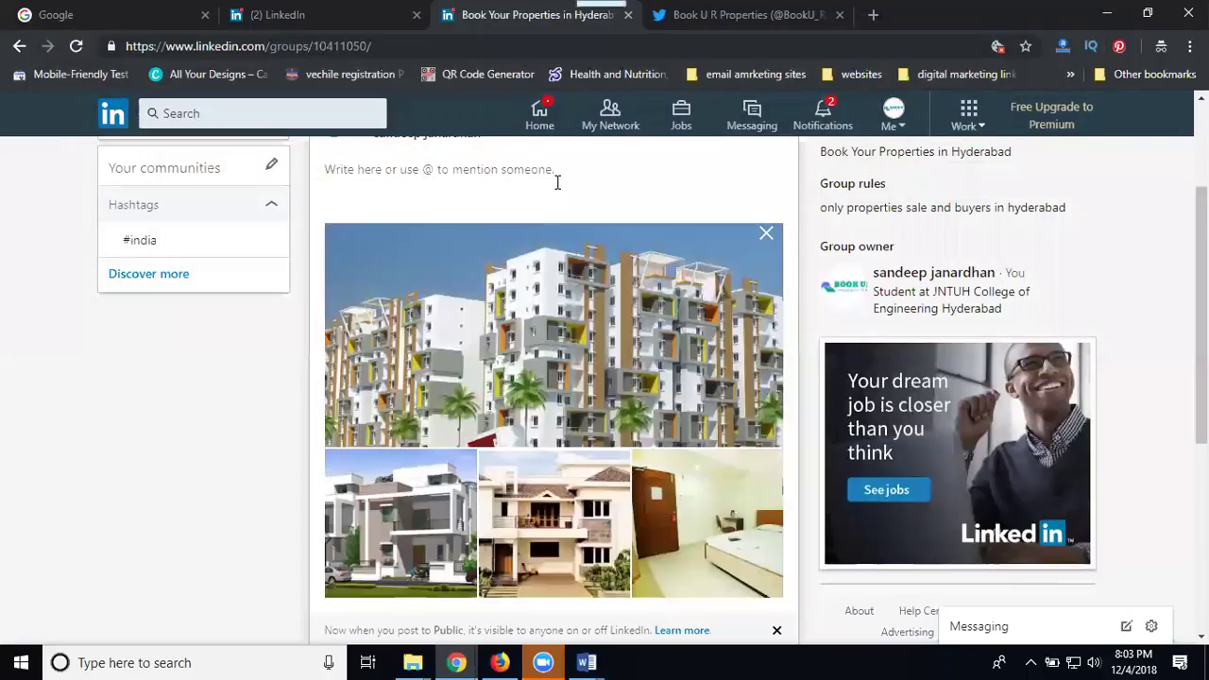
Paste "Properties For Sale" as the post's text and look over the draft with its images.
key(ctrl+v)
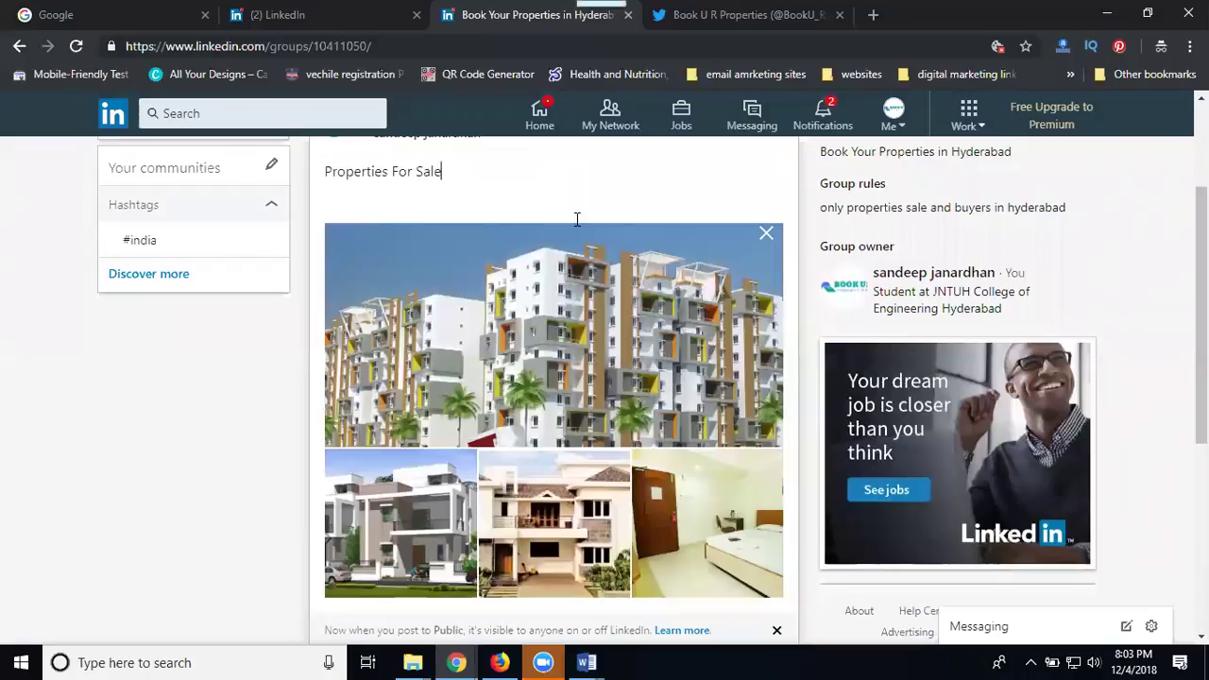
scroll(575, 216, down, 3)
scroll(391, 459, up, 1)
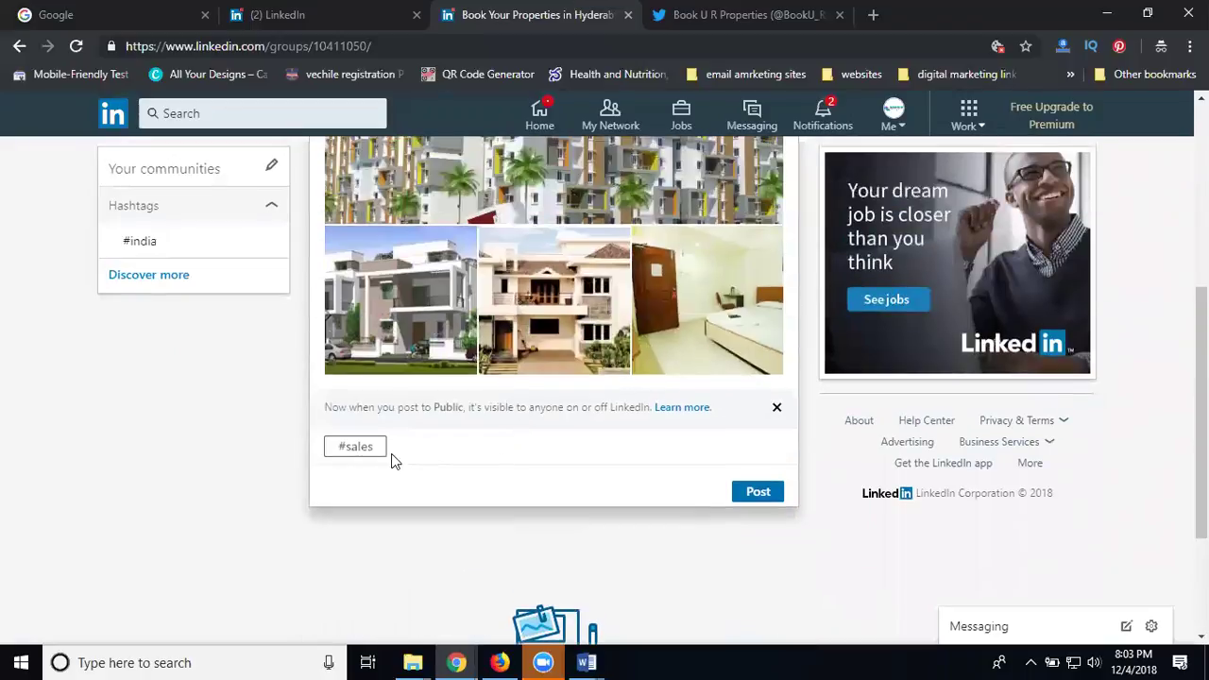
scroll(496, 444, up, 4)
scroll(383, 459, down, 3)
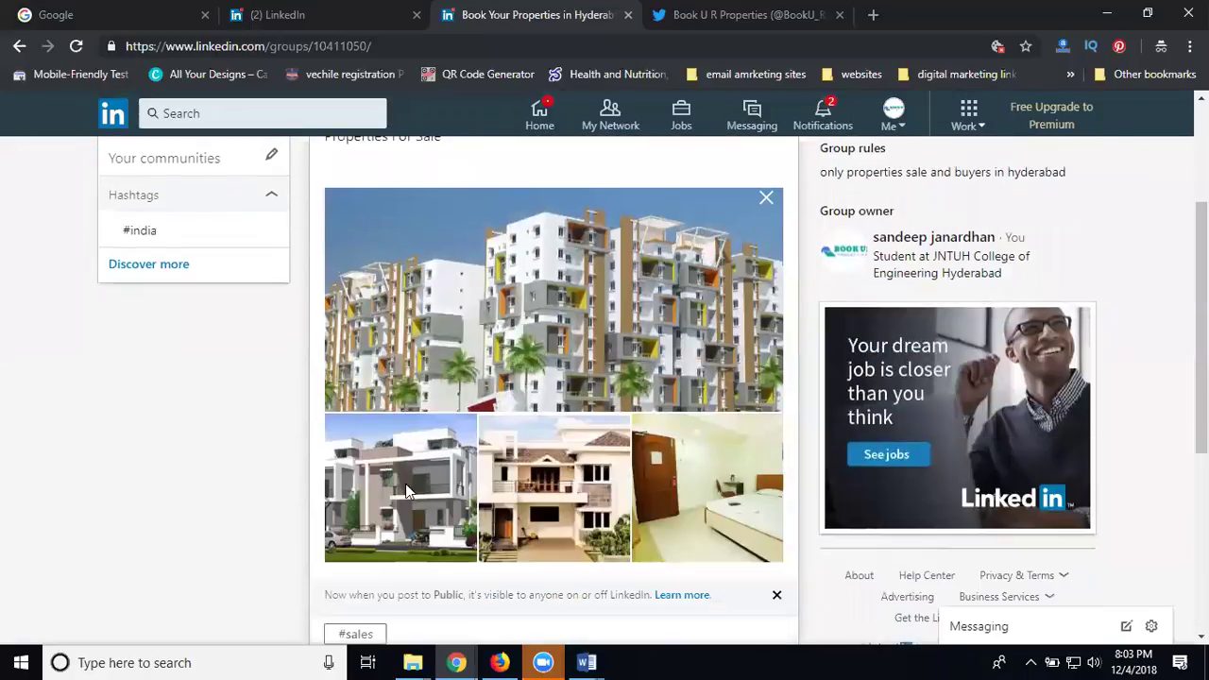
scroll(628, 299, up, 3)
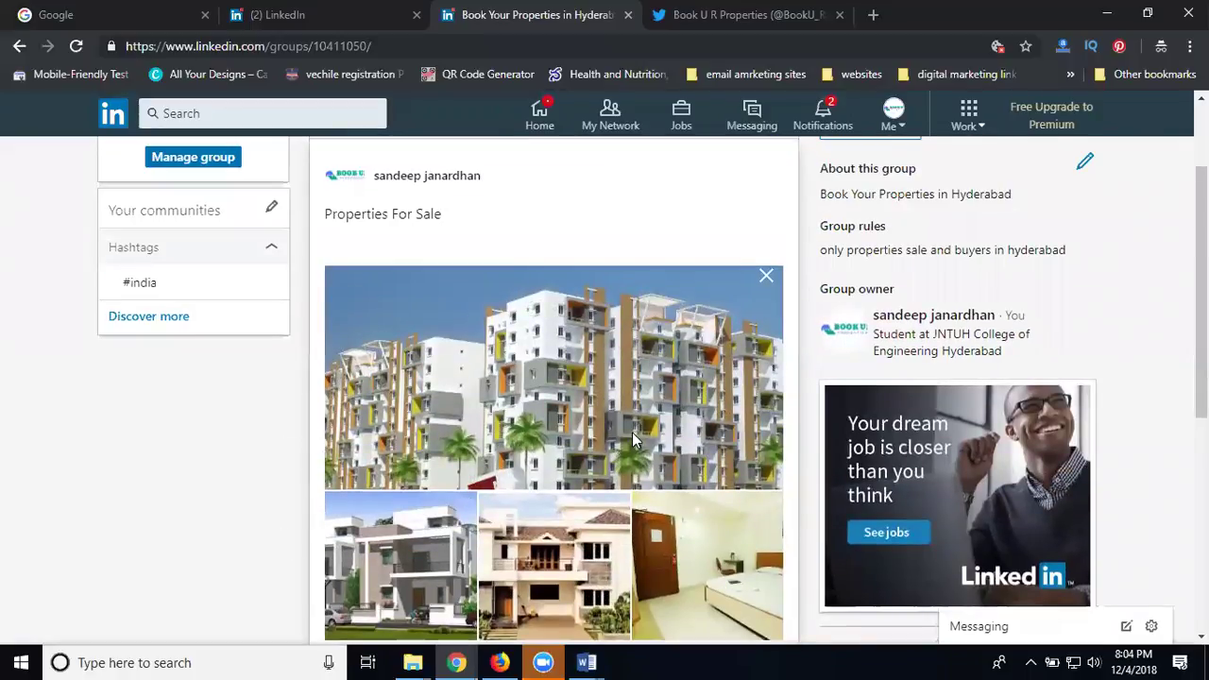
scroll(632, 432, down, 1)
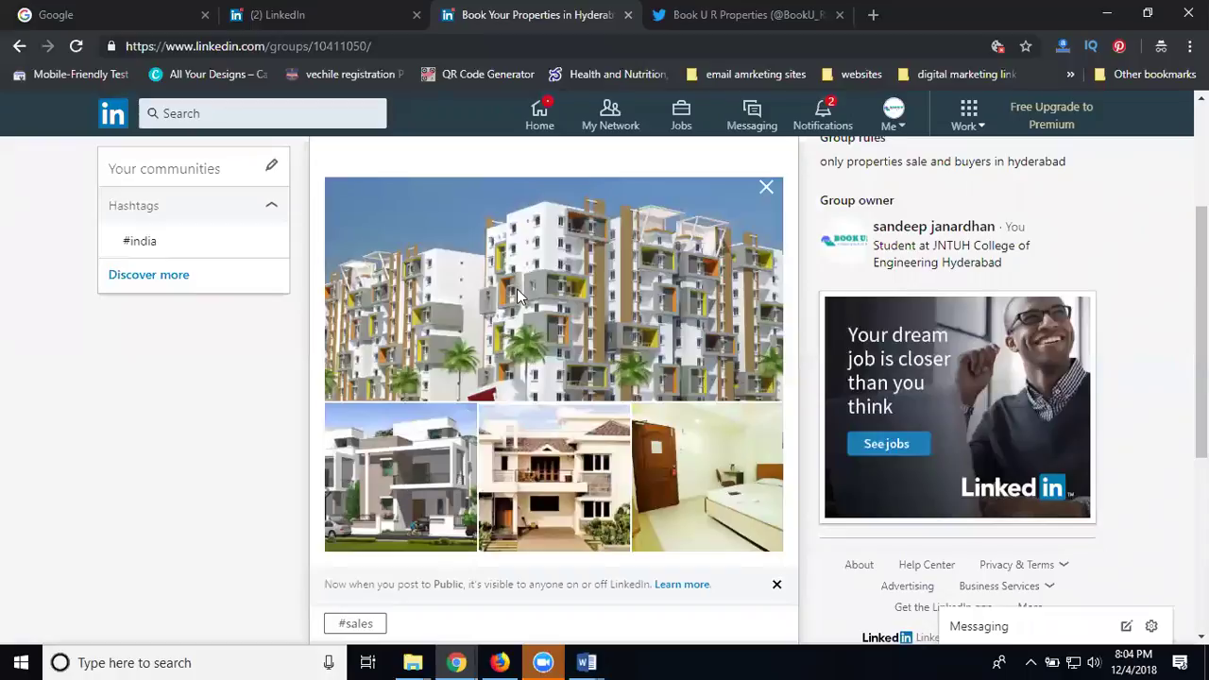
scroll(517, 295, up, 2)
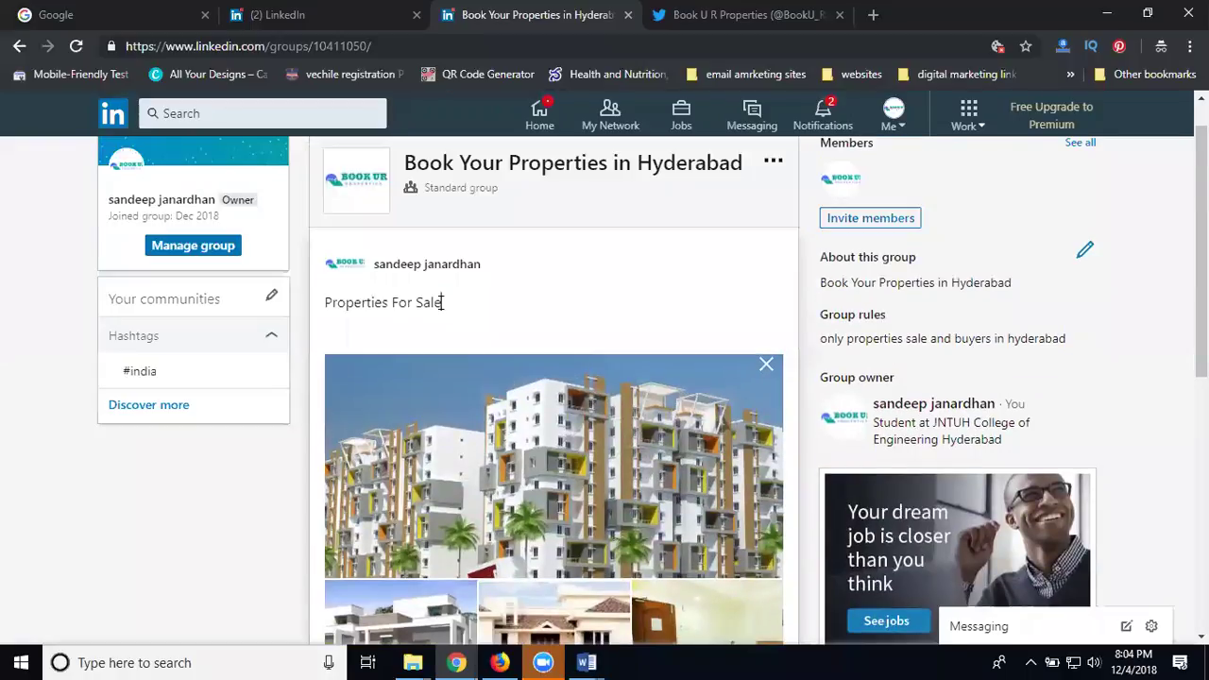
Turn "Properties" and "Sale" into hashtags, append "in #hyderabad" to the post's text and start a new line.
click(416, 302)
text(#)
click(328, 300)
text(#)
click(474, 303)
text(in )
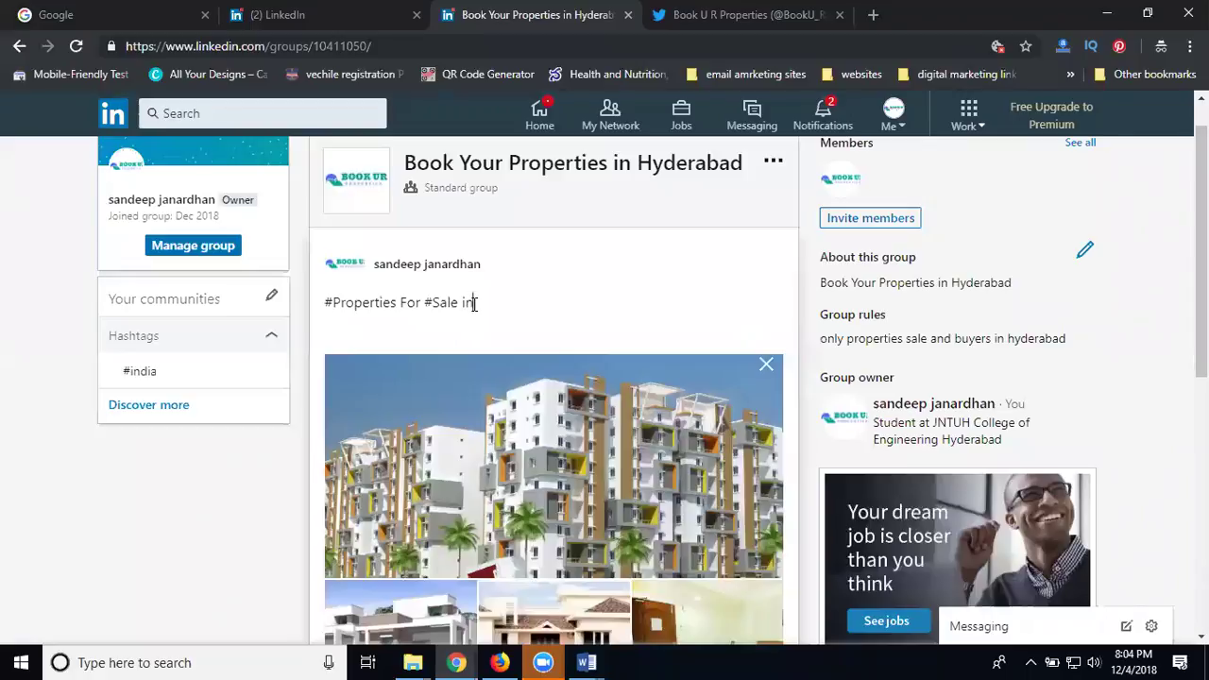
text(#)
text(hyderabad)
key(Return)
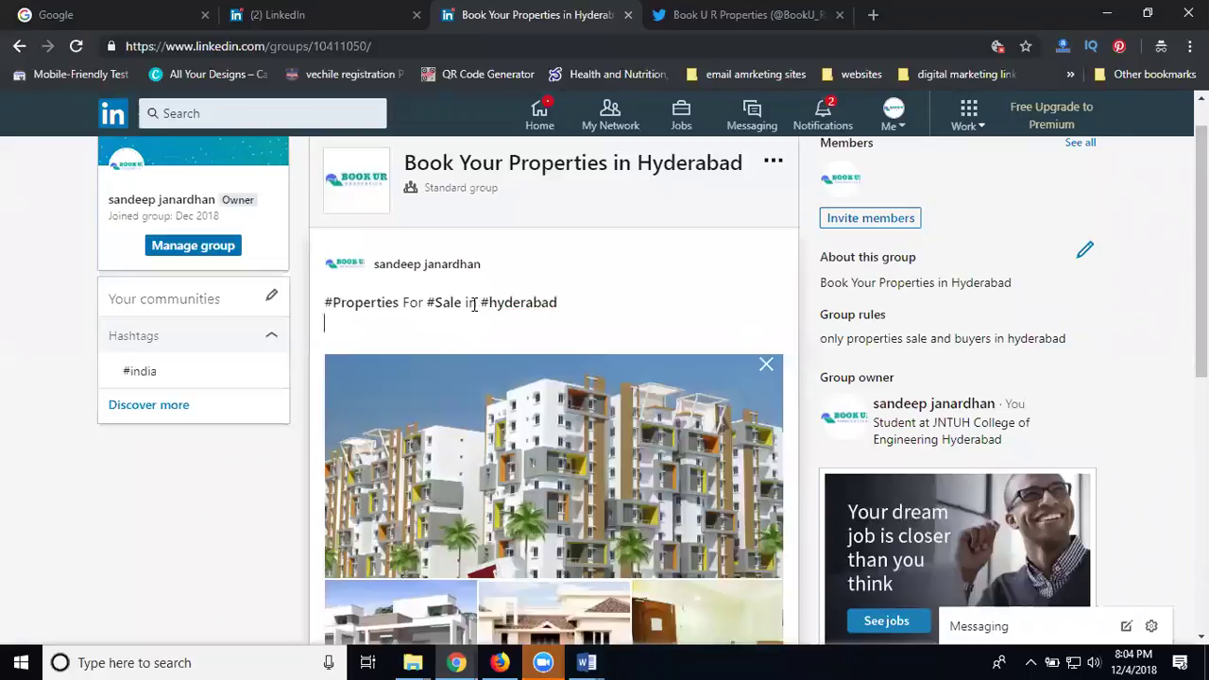
Switch to the Word document "contact for sale" for the selected property details and paste them below the hashtag line of the group post.
mouse_move(592, 661)
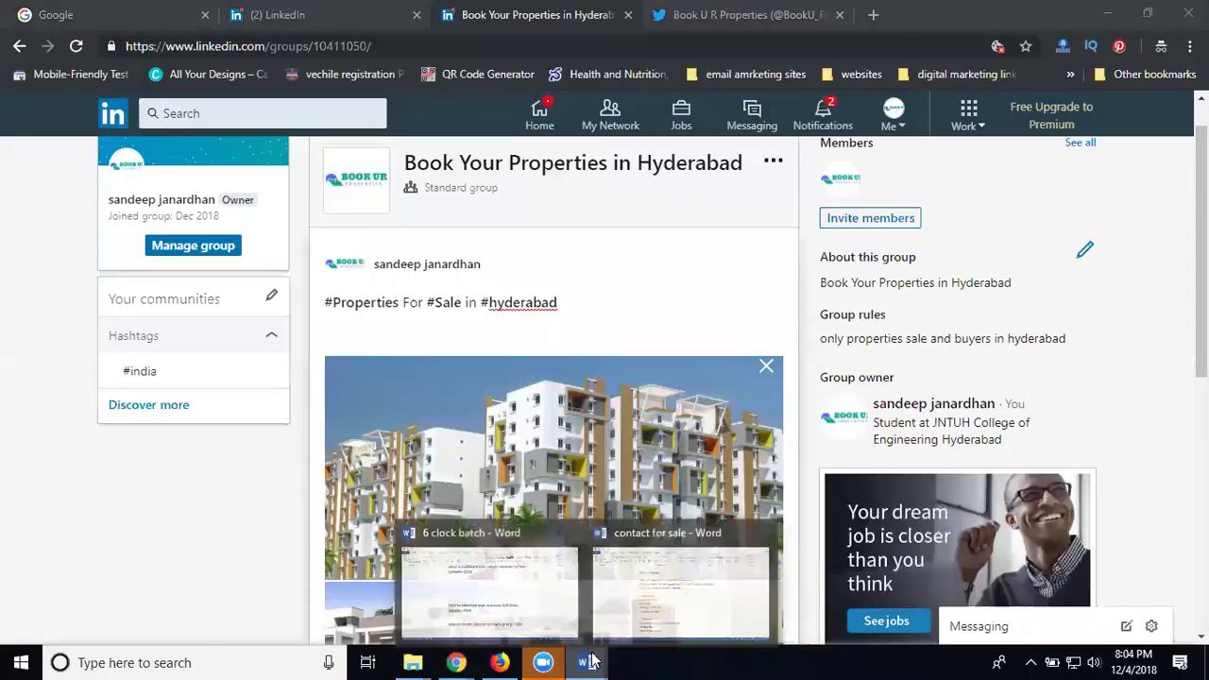
click(682, 577)
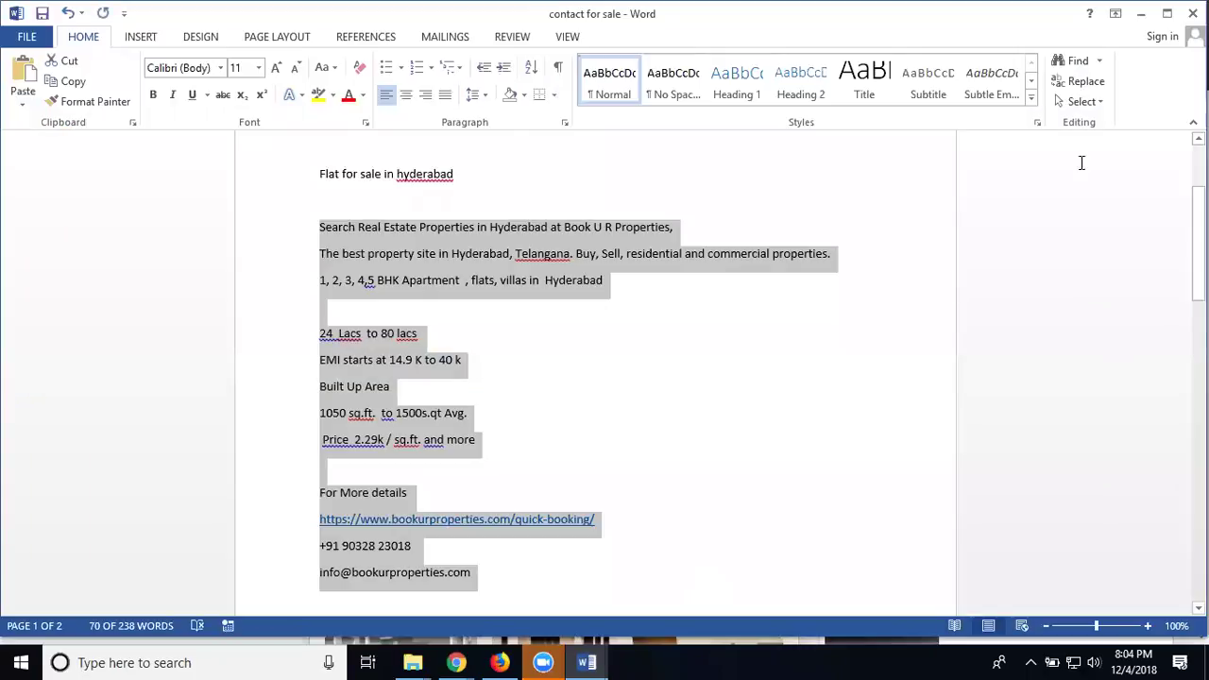
key(alt+Tab)
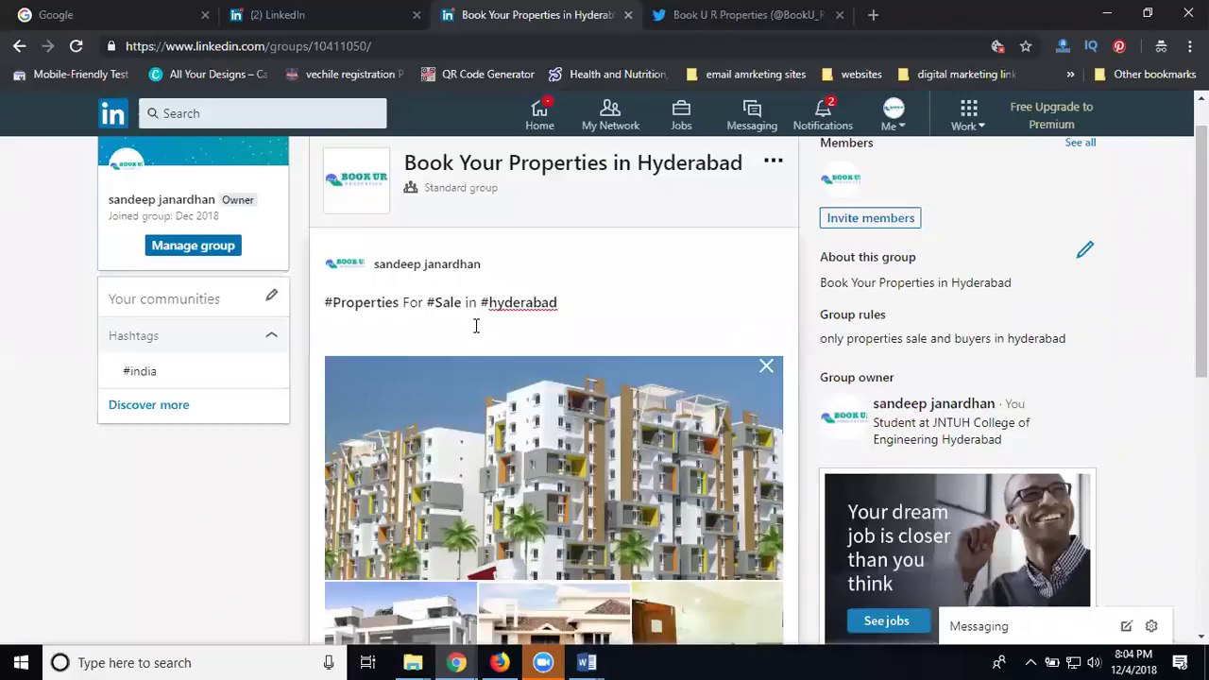
key(ctrl+v)
Publish the post with its images to the group and return to the start of the group page.
scroll(529, 347, down, 6)
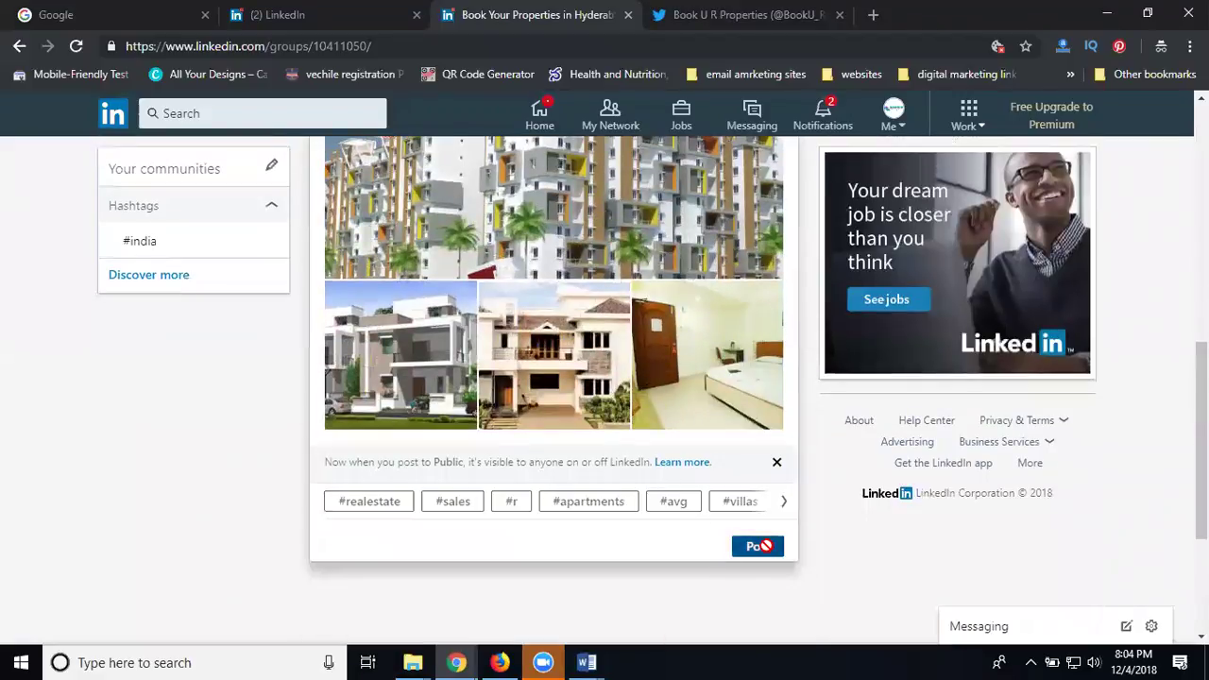
click(765, 545)
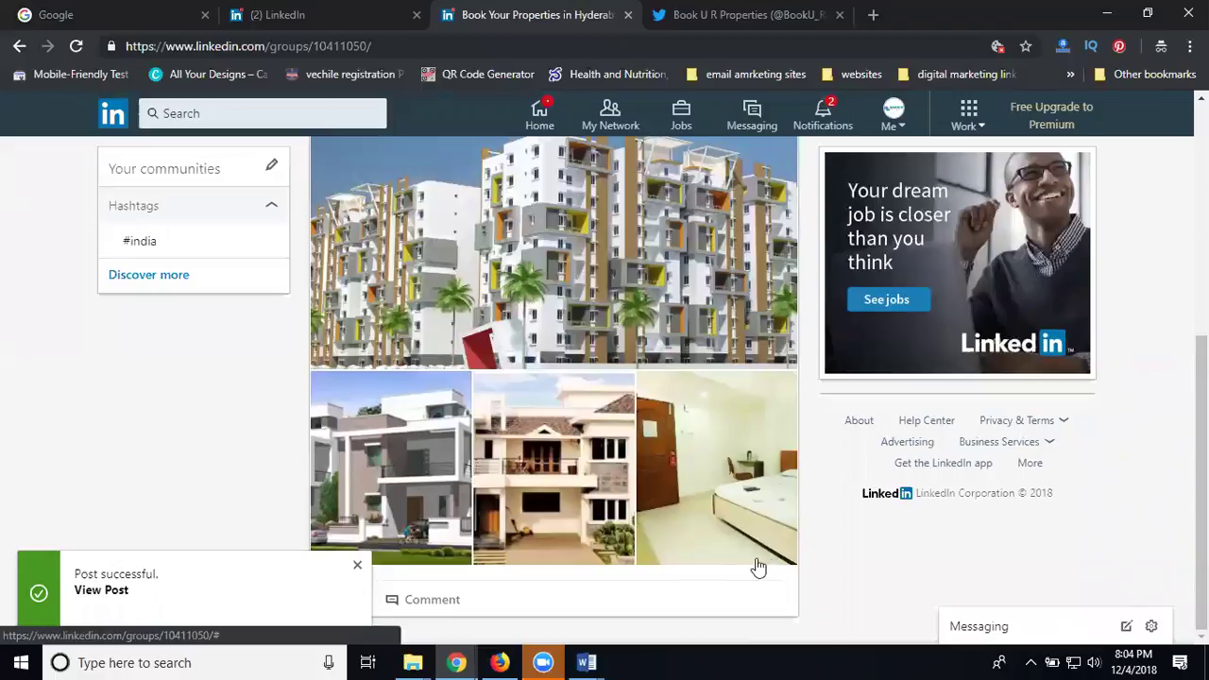
scroll(760, 562, up, 3)
scroll(658, 314, up, 2)
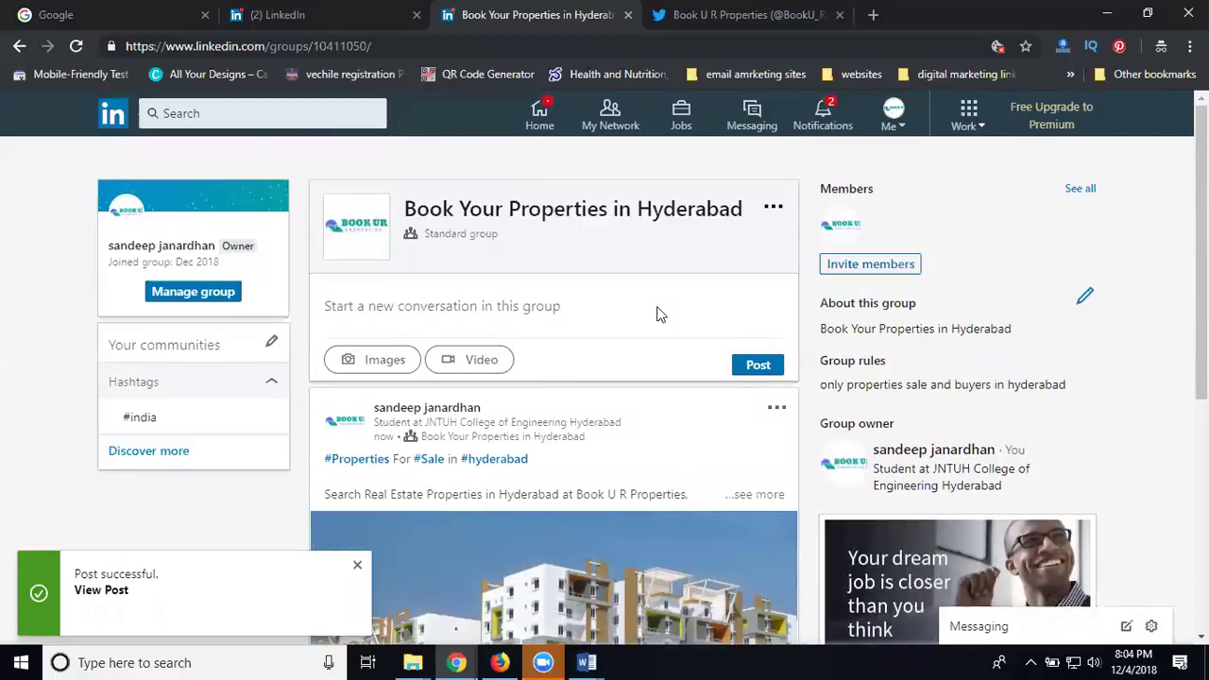
Invite the suggested connection to join the group, and open the group's member list.
click(897, 265)
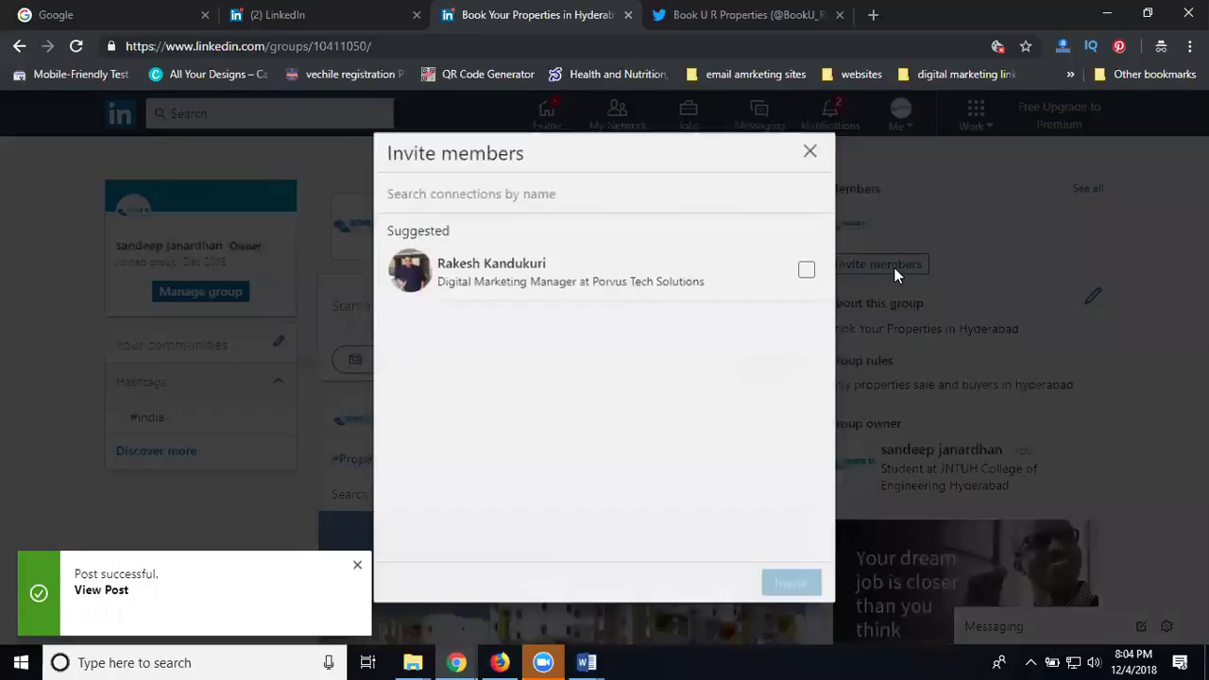
click(818, 266)
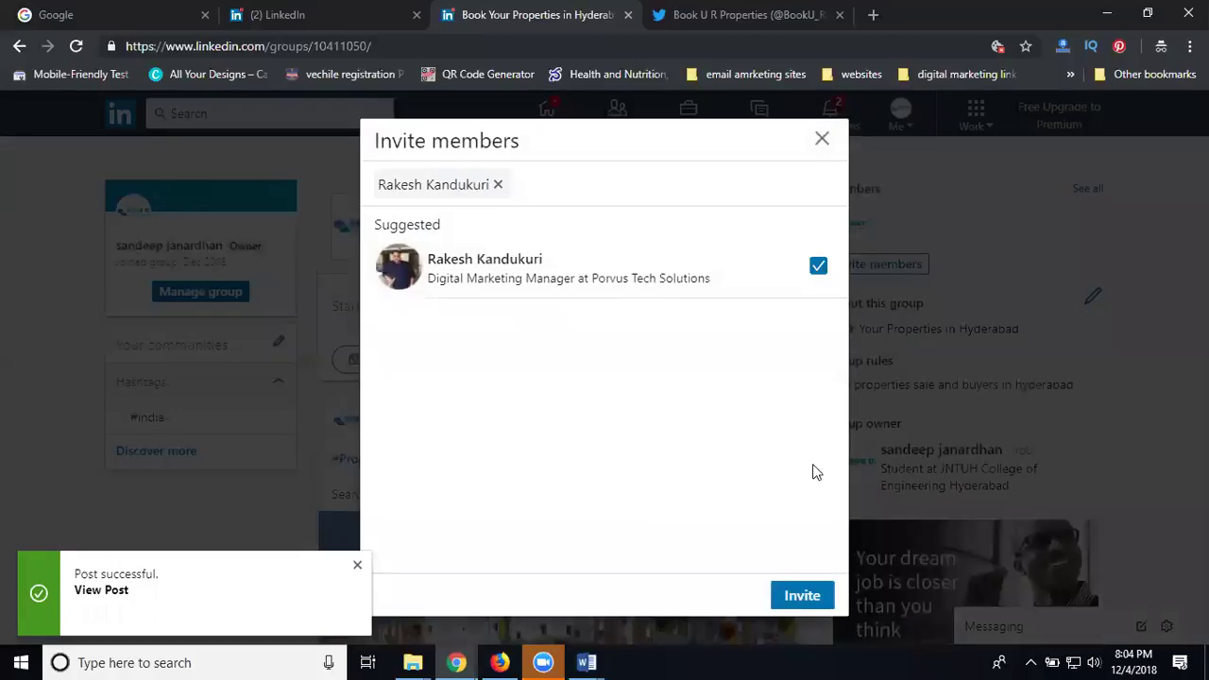
click(802, 596)
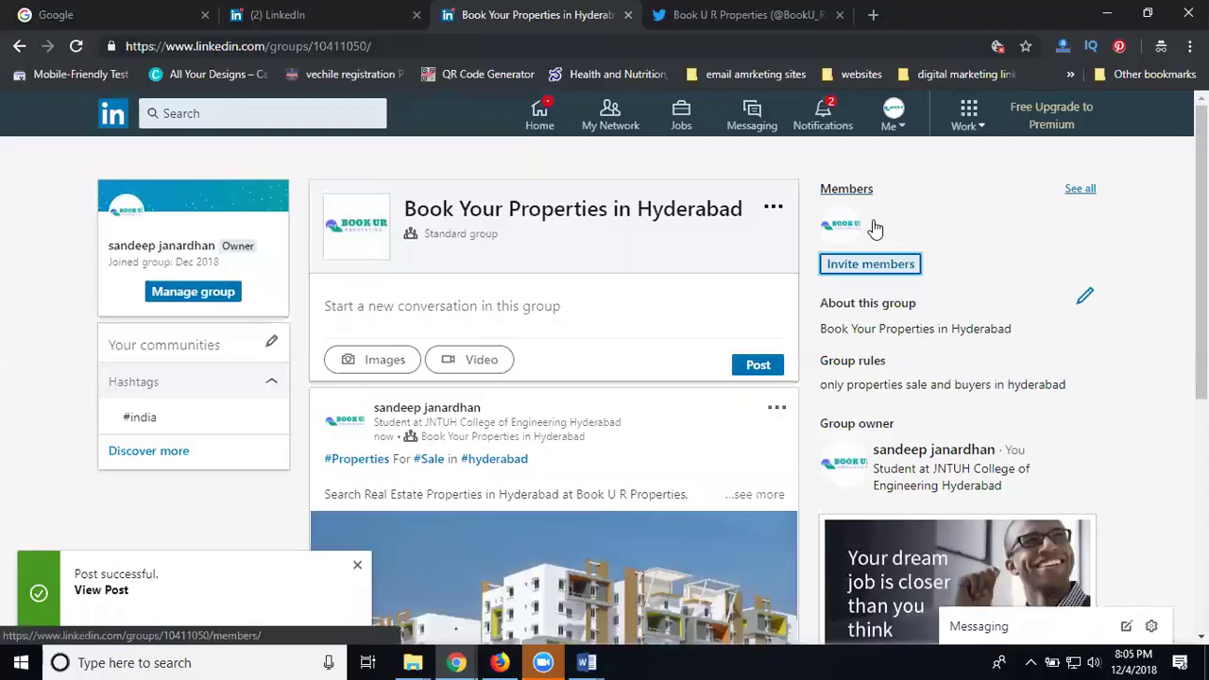
click(856, 193)
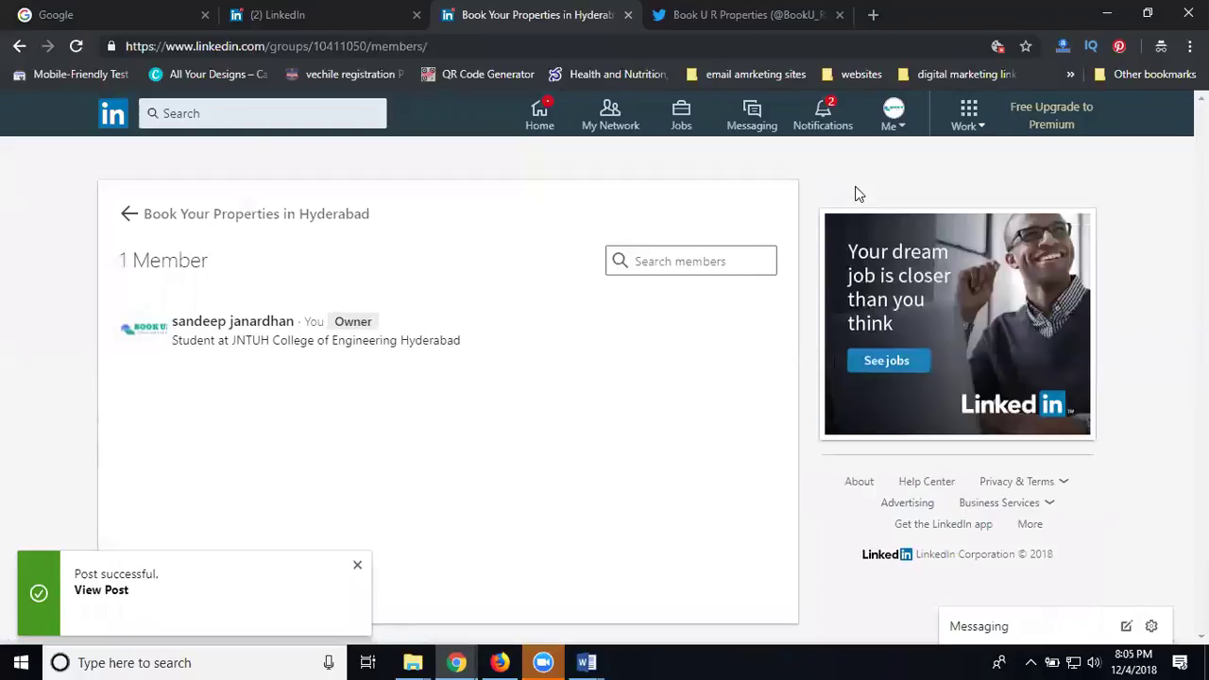